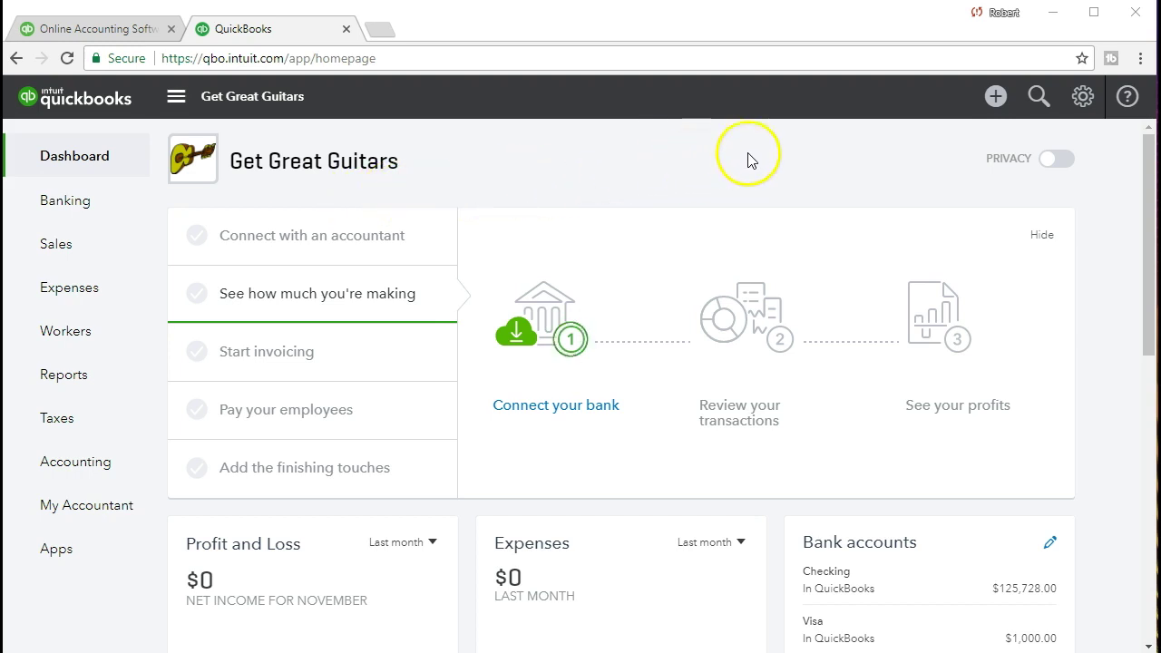
Step: Start a new check from the Checking account and choose the vendor Gibson as payee
left_click(991, 104)
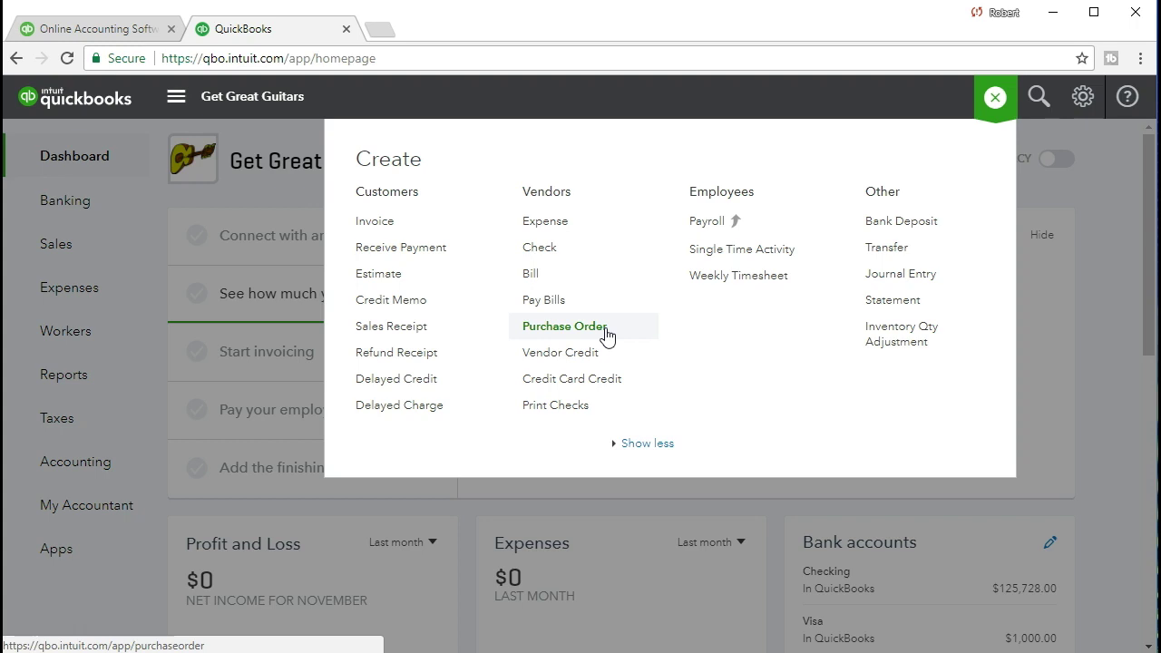
left_click(567, 331)
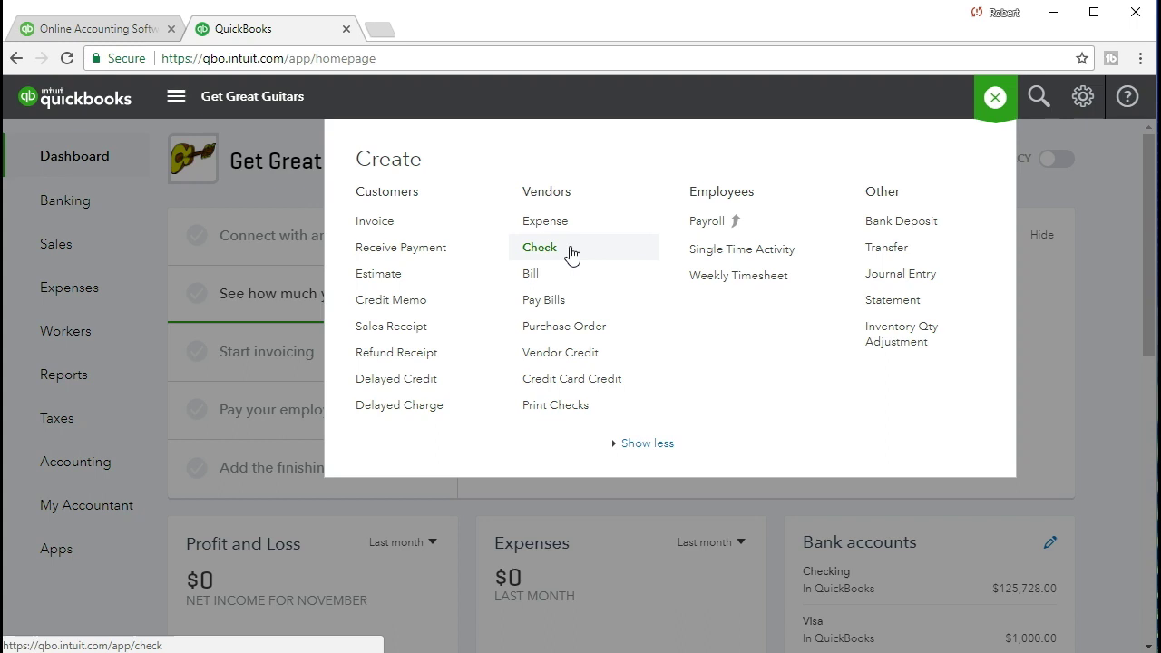
left_click(539, 247)
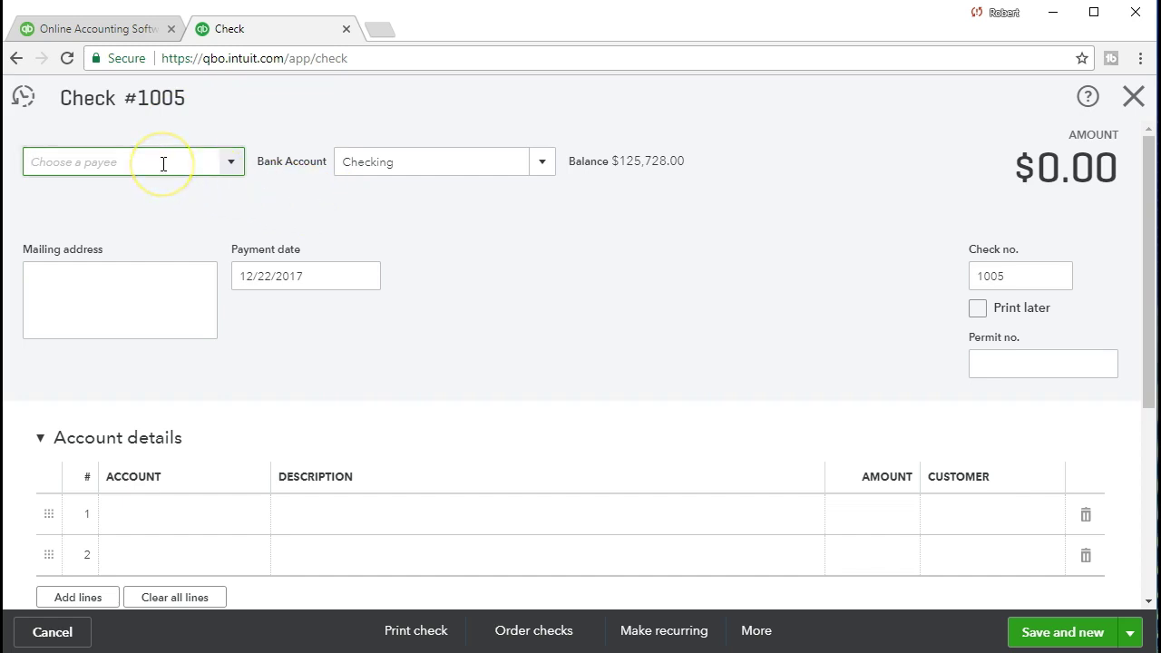
left_click(232, 163)
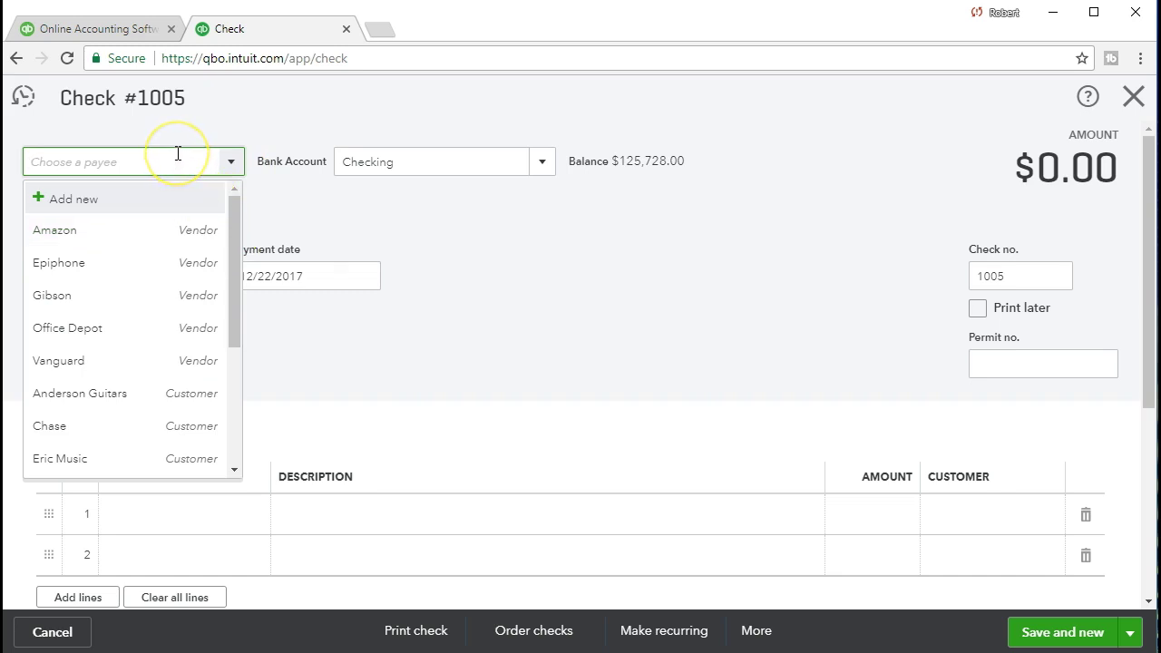
type("G")
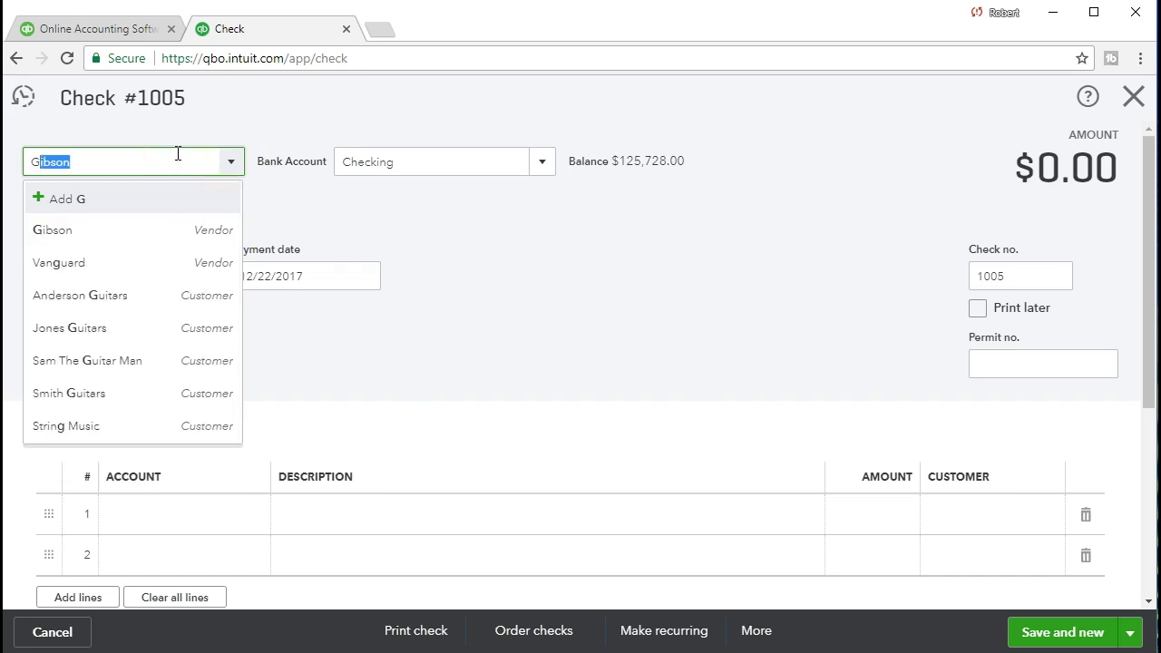
type("i")
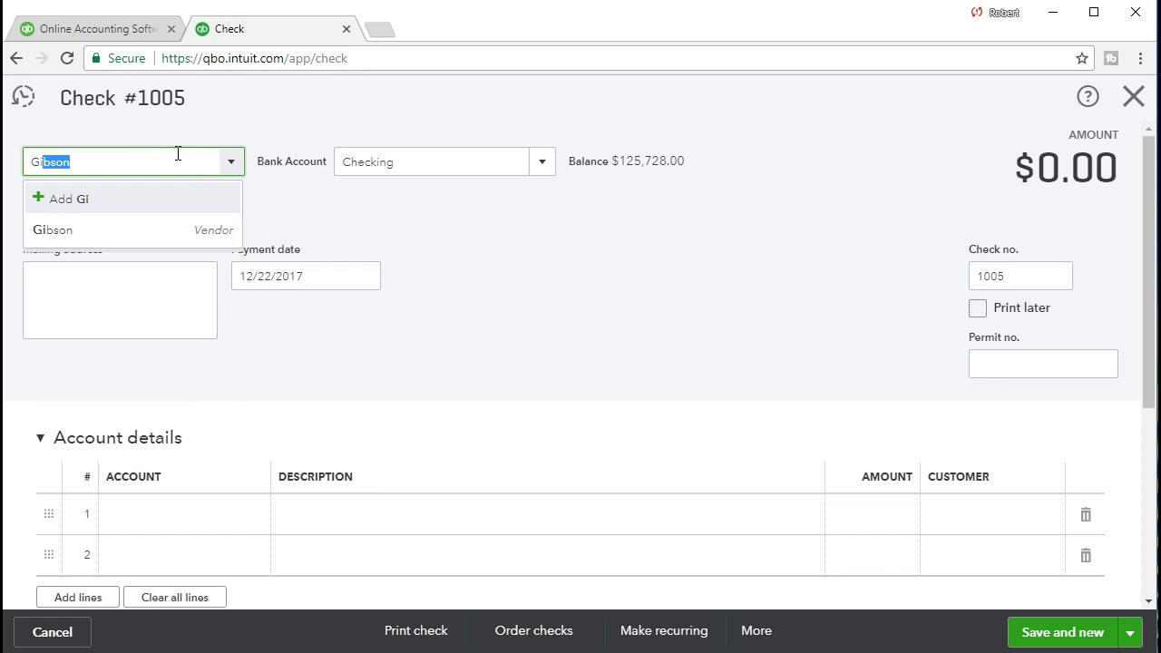
left_click(96, 231)
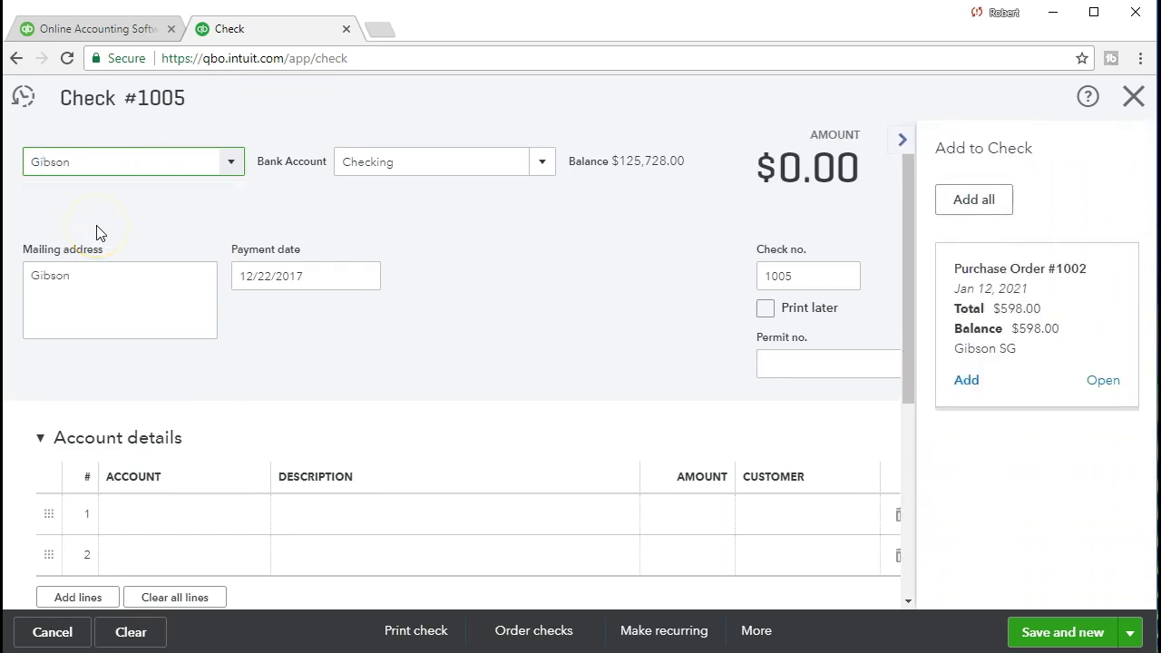
Step: Set the check's payment date to 01/25/2021 and add the open Gibson SG purchase order to it
key("Tab")
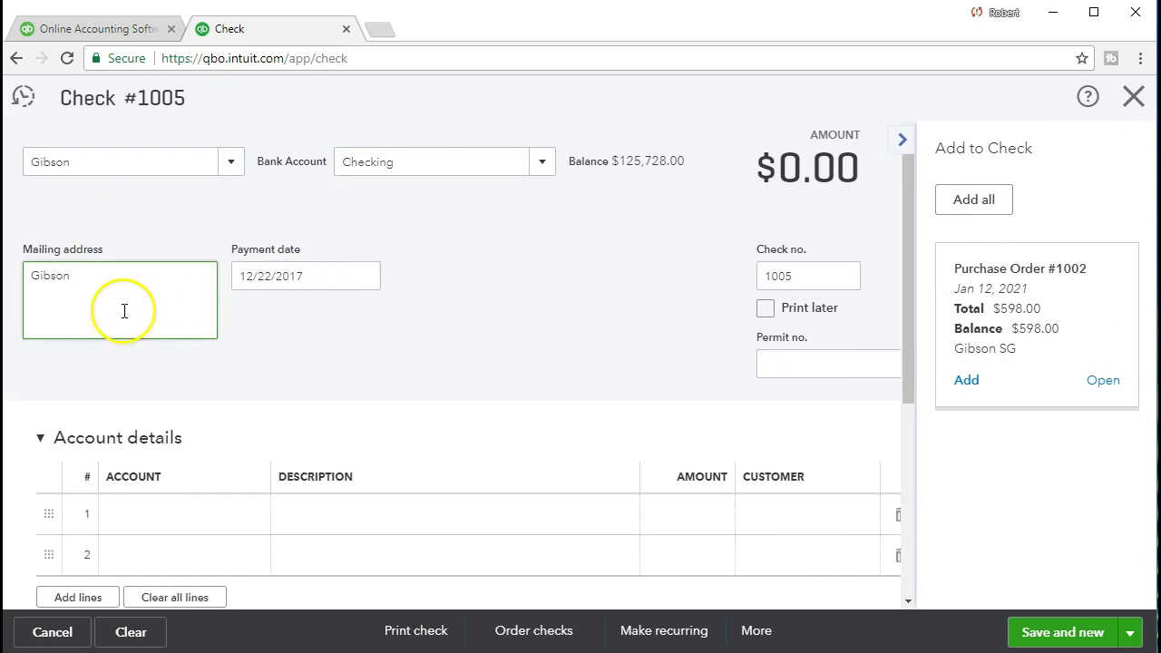
key("Tab")
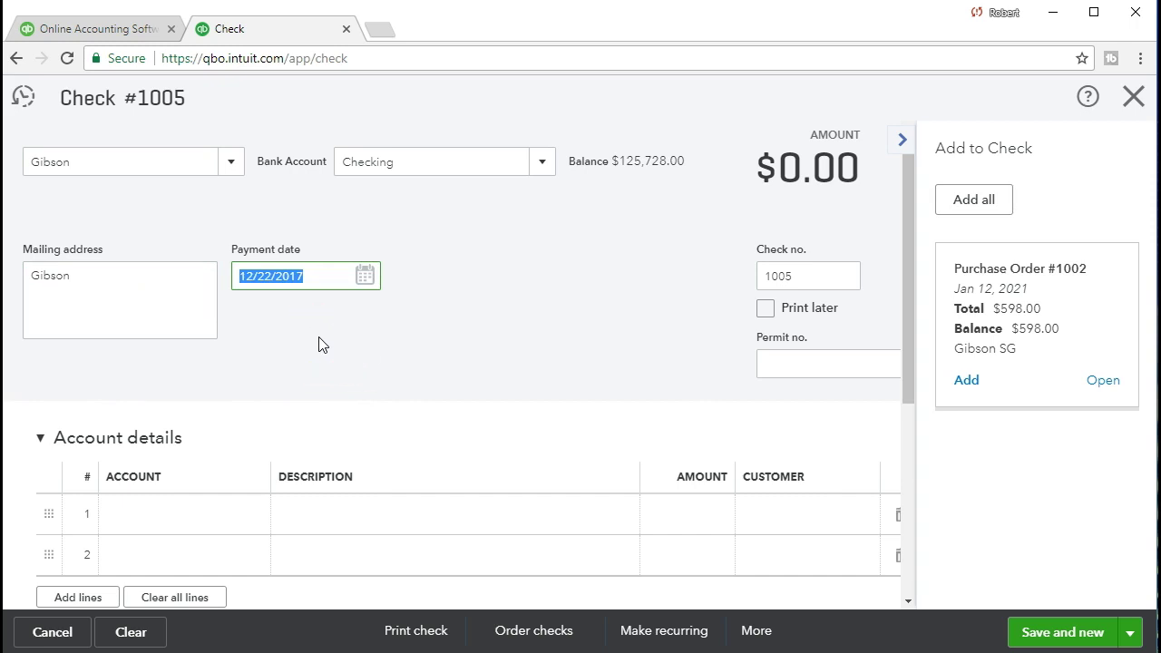
type("01/25/2")
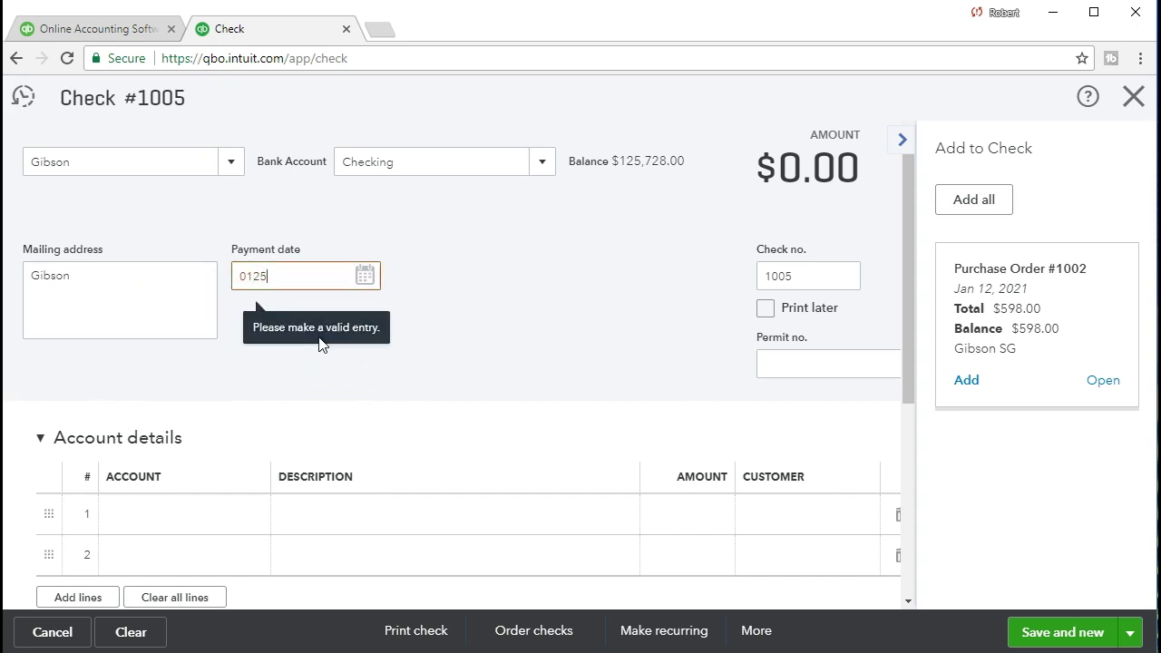
type("021")
key("Tab")
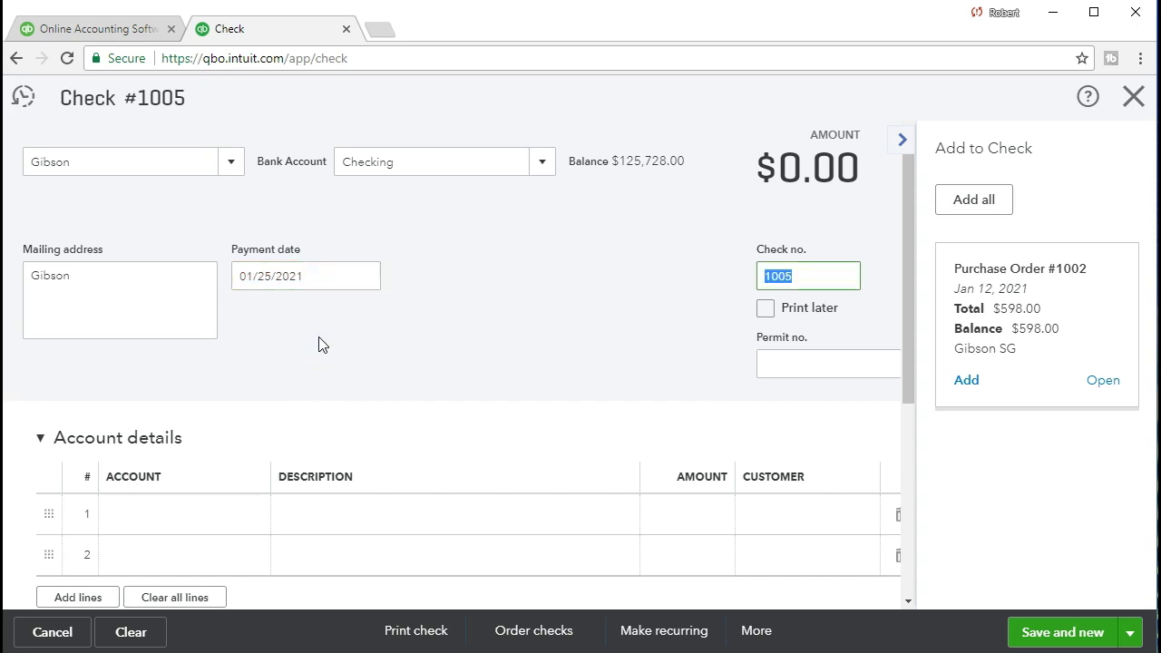
left_click(635, 309)
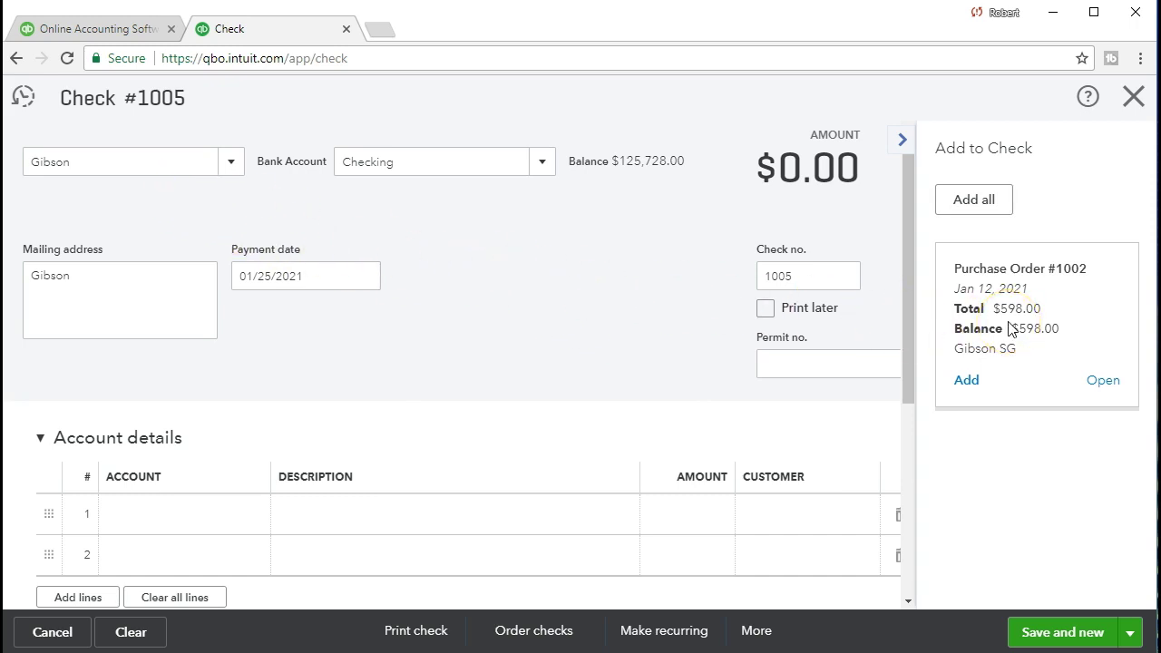
left_click(966, 381)
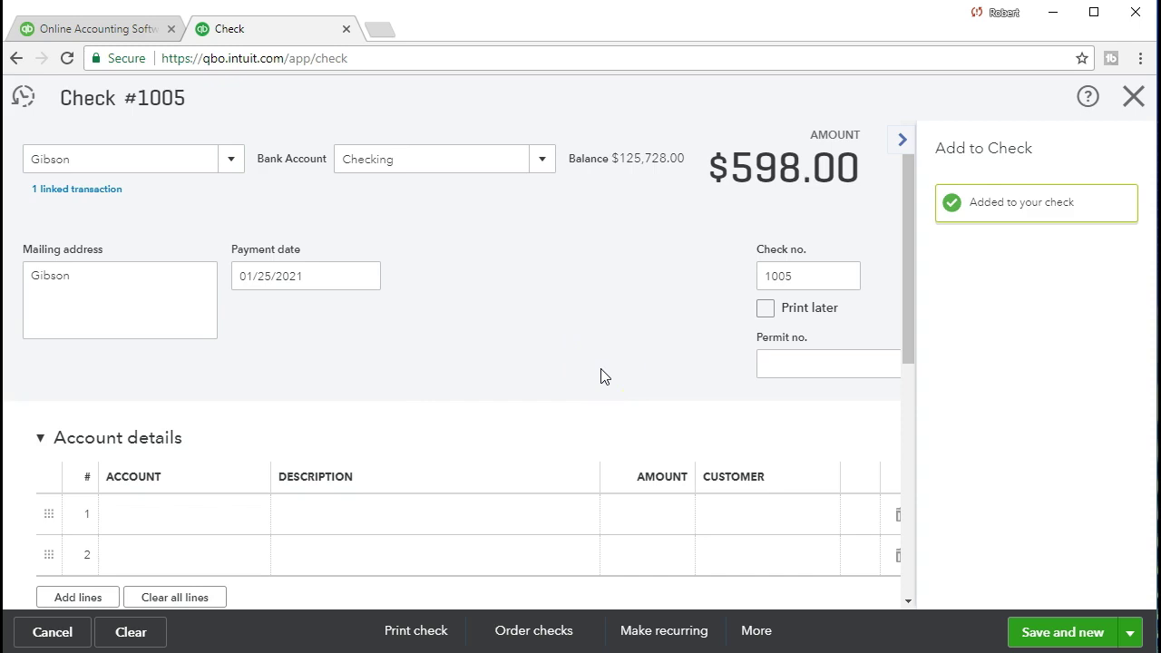
Step: Review the check's account details, the item line brought in from the purchase order, and the header fields
scroll(600, 374, "down", 1)
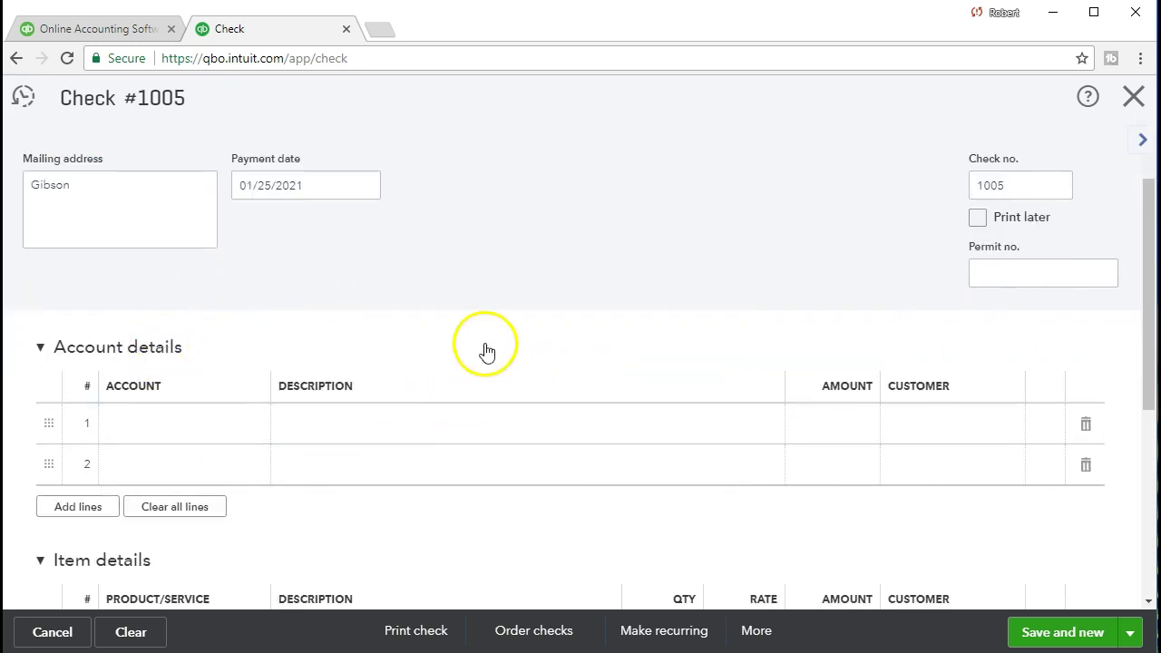
scroll(486, 351, "down", 2)
scroll(486, 348, "down", 1)
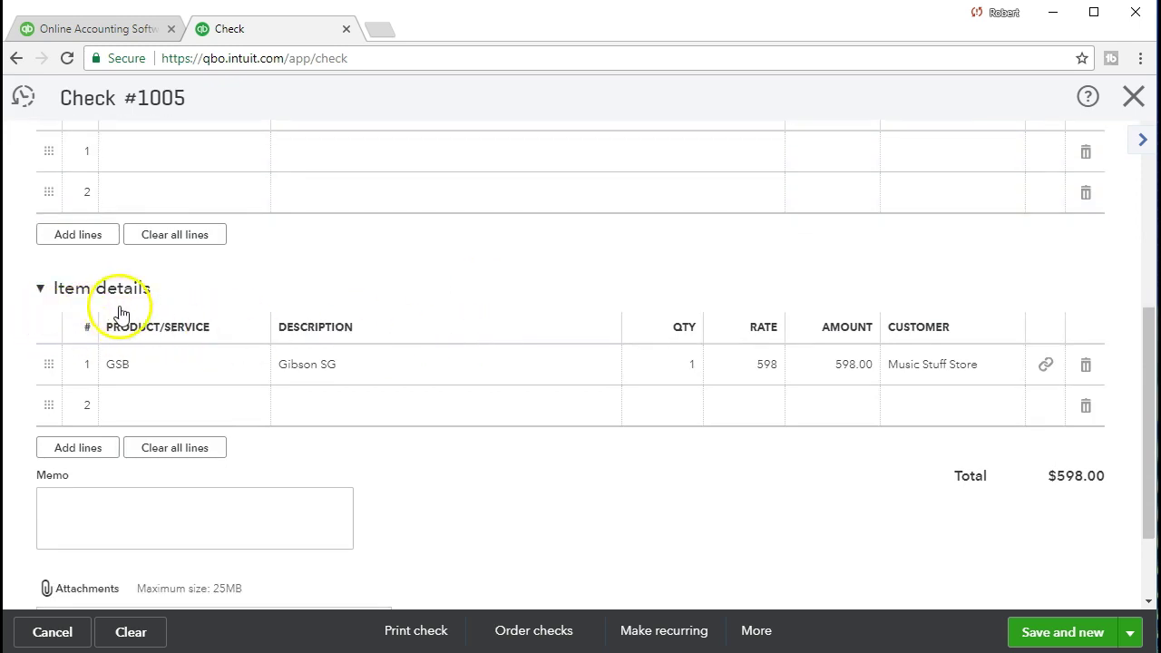
scroll(174, 324, "up", 1)
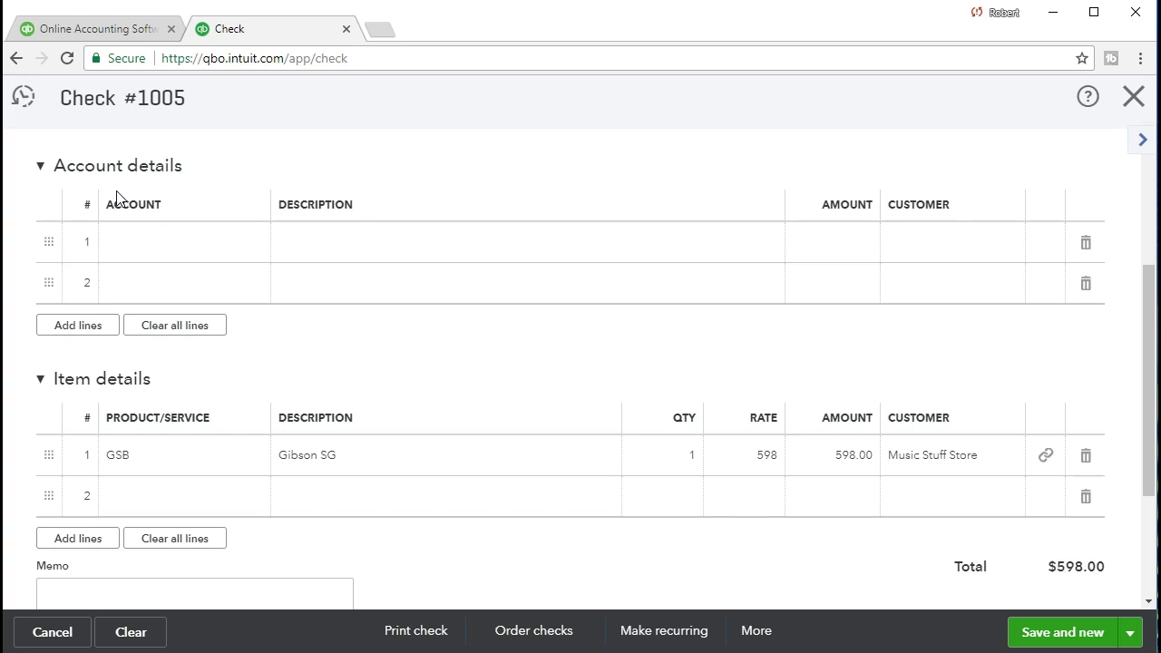
left_click(134, 252)
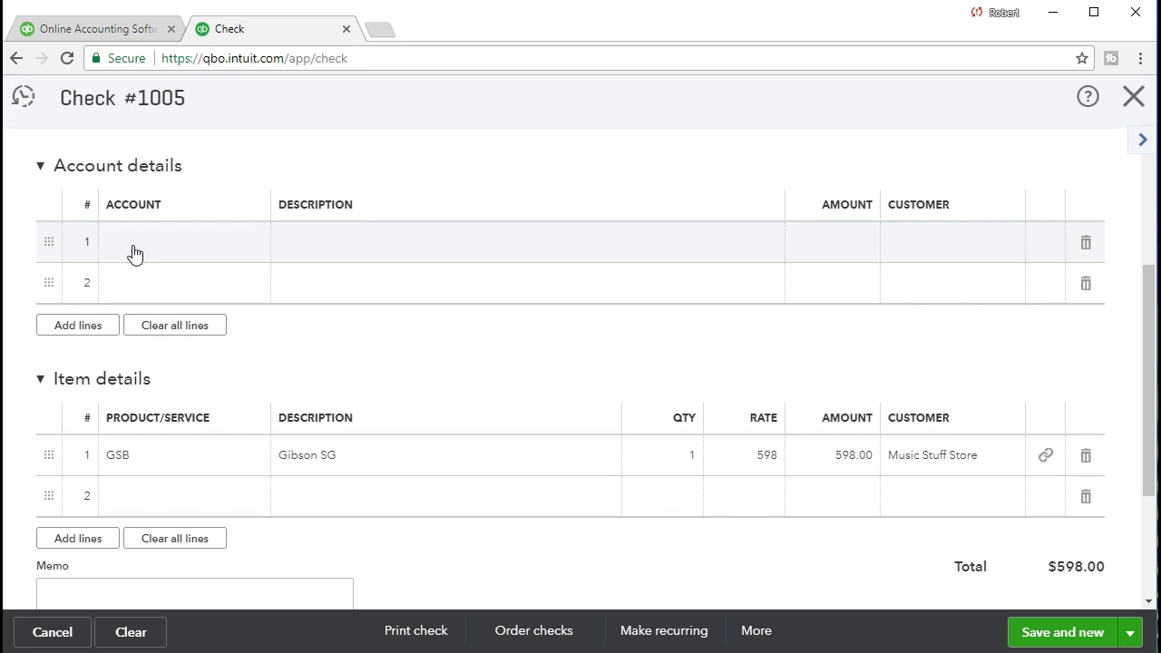
left_click(137, 280)
left_click(171, 402)
left_click(155, 448)
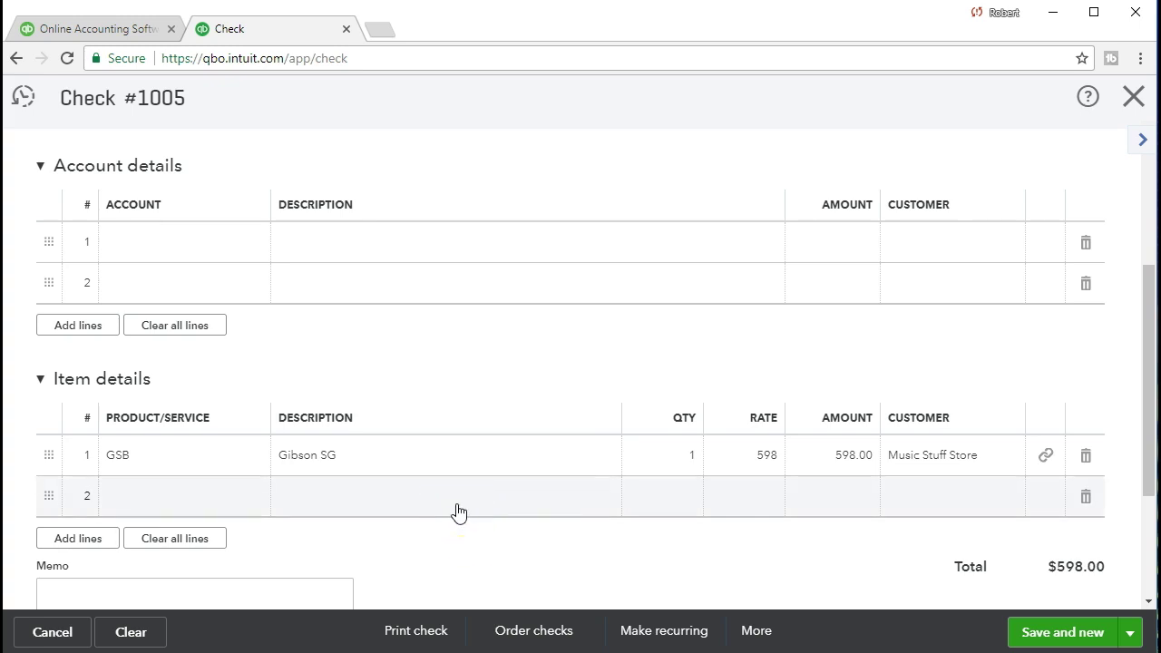
scroll(458, 512, "up", 3)
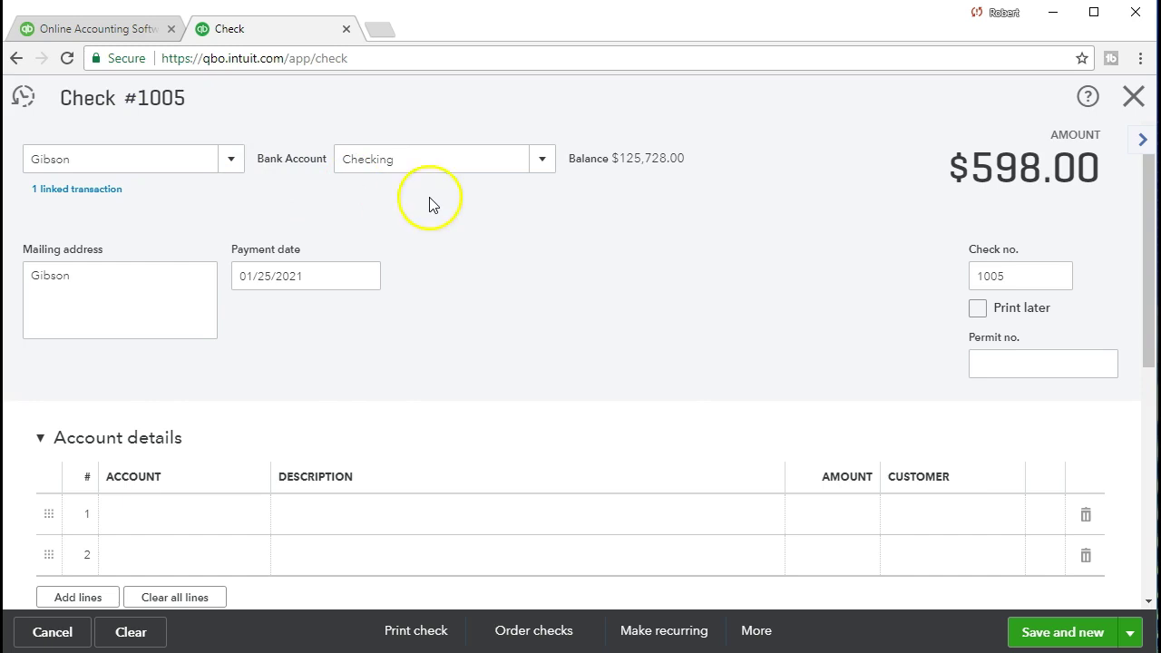
scroll(523, 295, "down", 4)
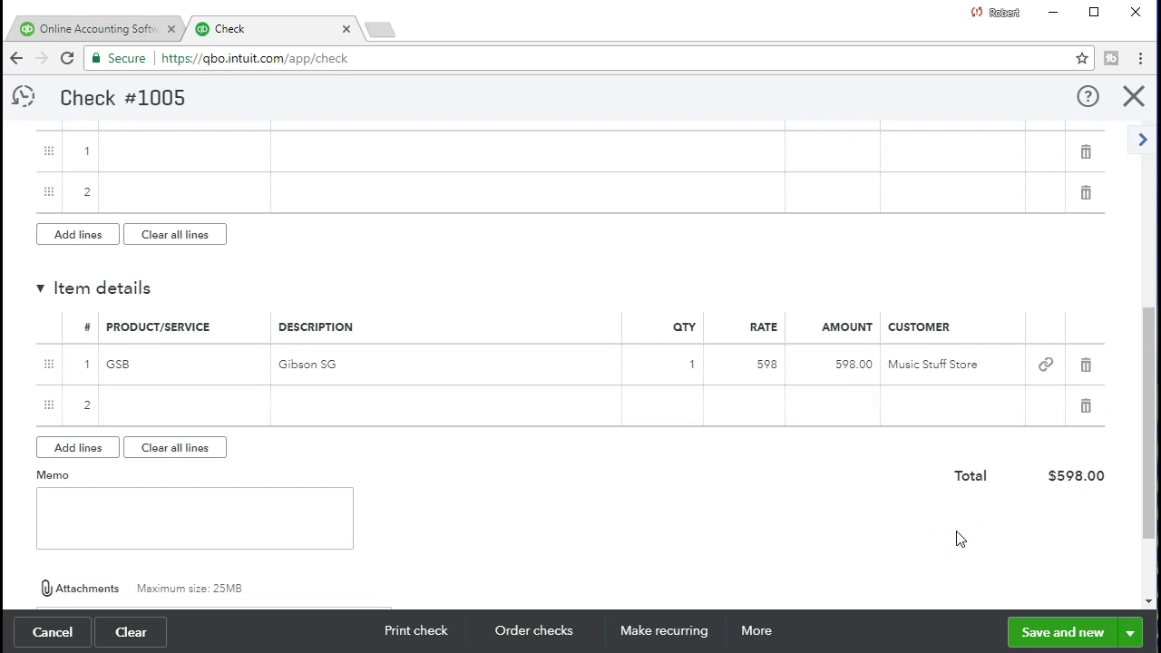
Step: Save the Gibson check and close the new blank check form
left_click(1021, 643)
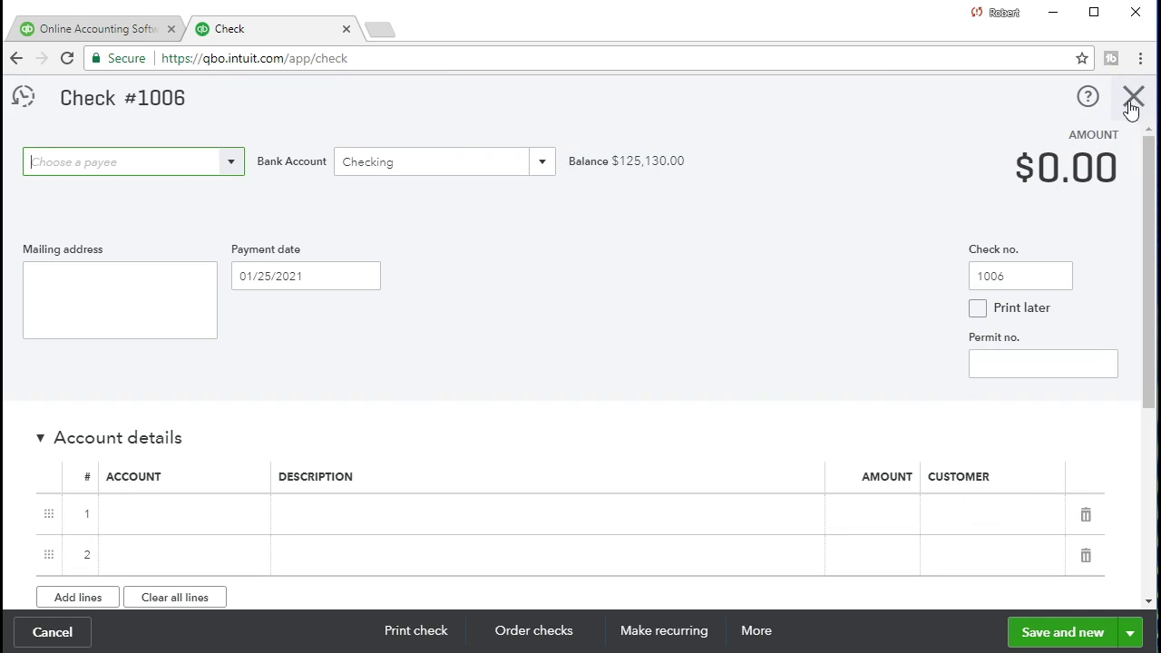
left_click(1132, 98)
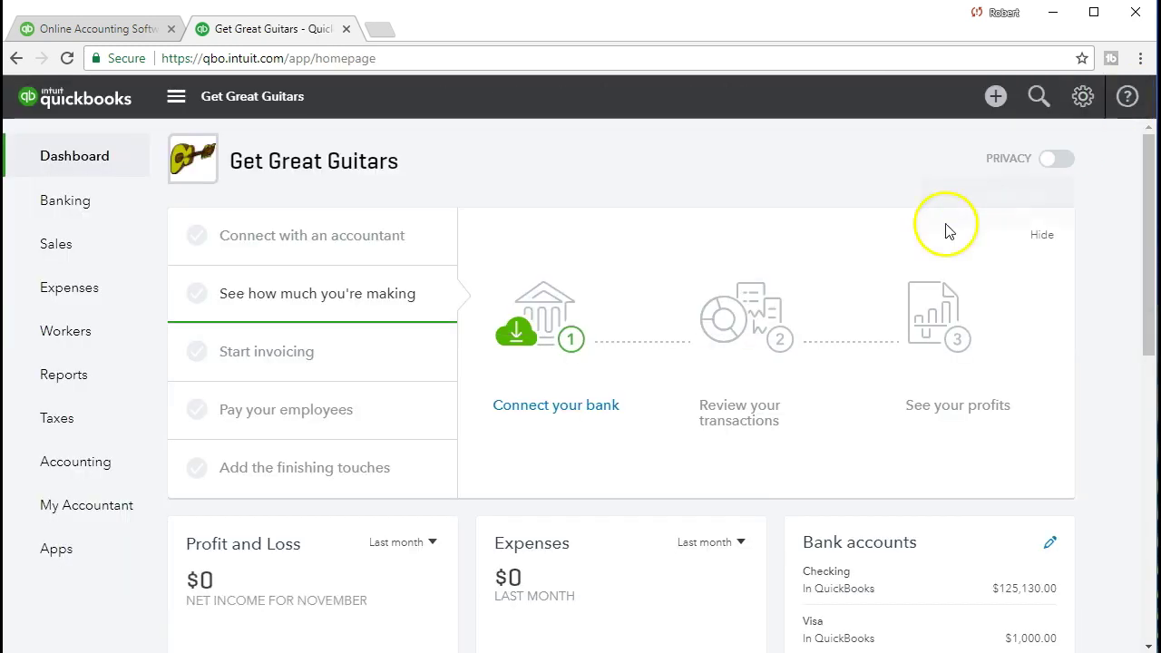
Step: Search the reports for "bal" and open the Balance Sheet report
left_click(105, 382)
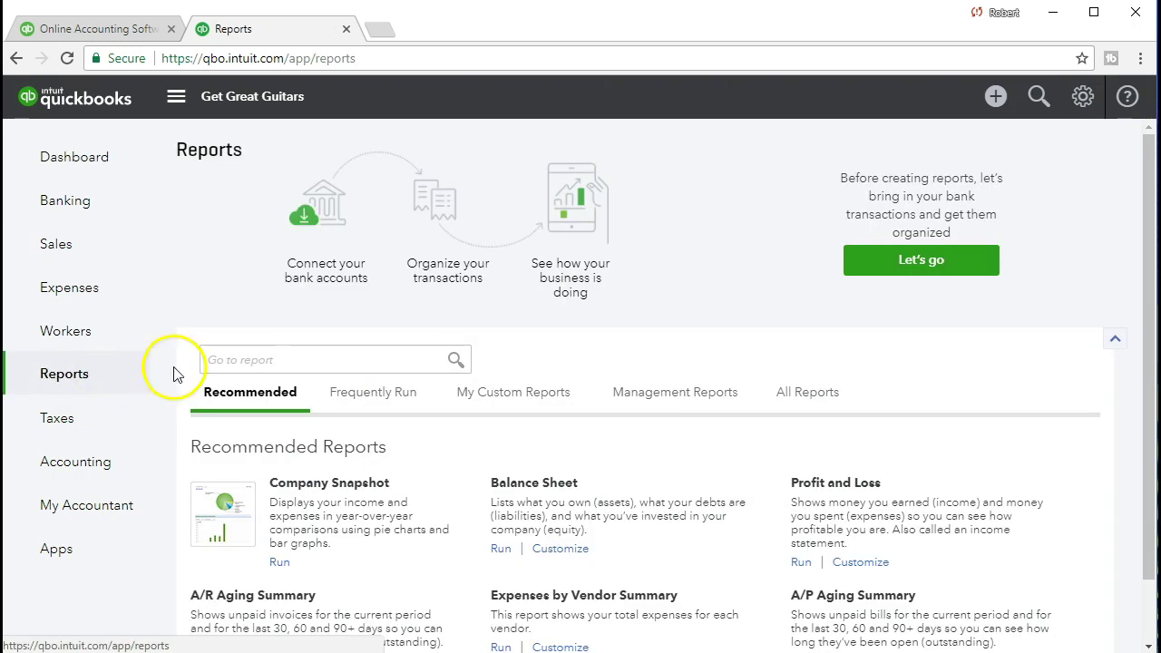
left_click(253, 361)
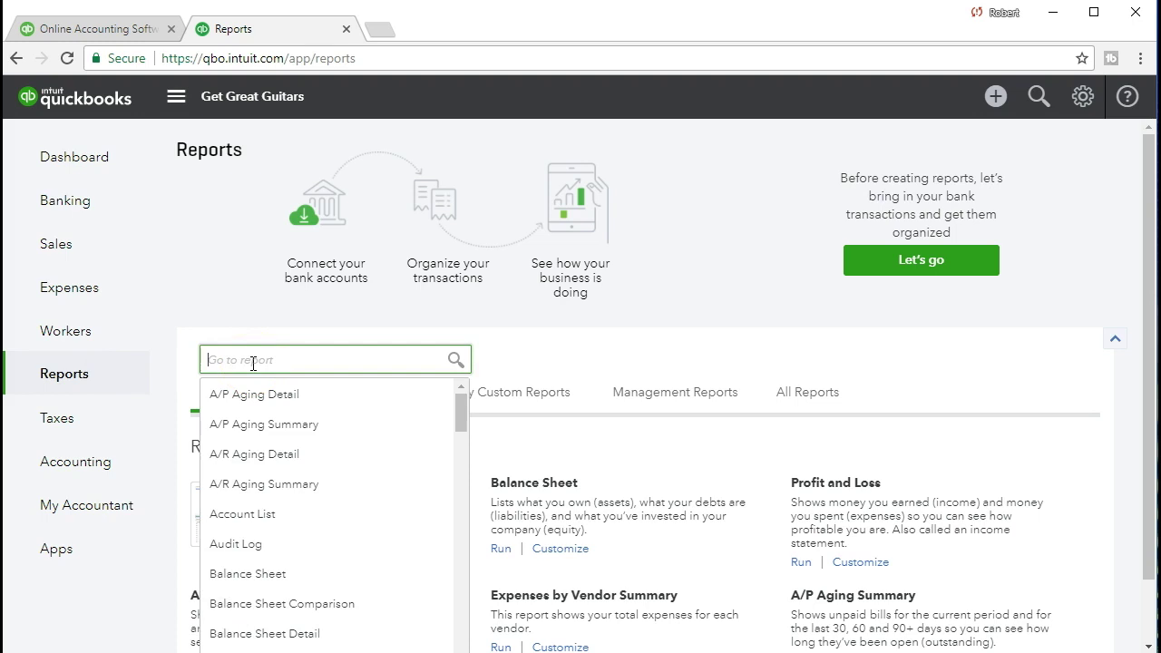
type("bal")
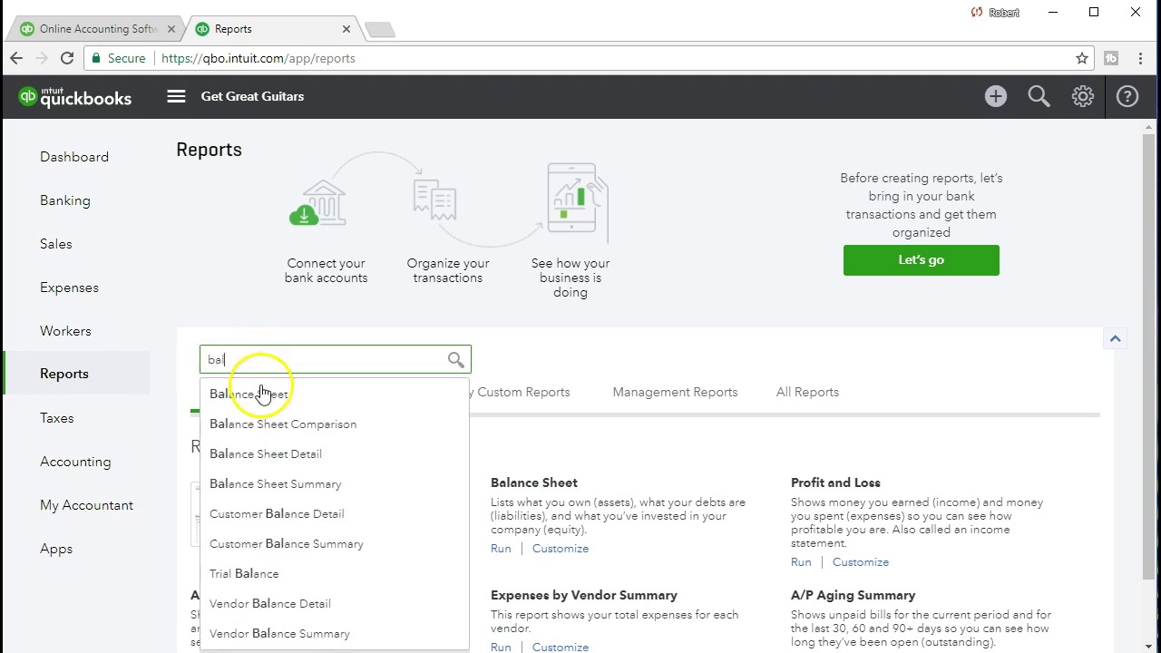
left_click(305, 400)
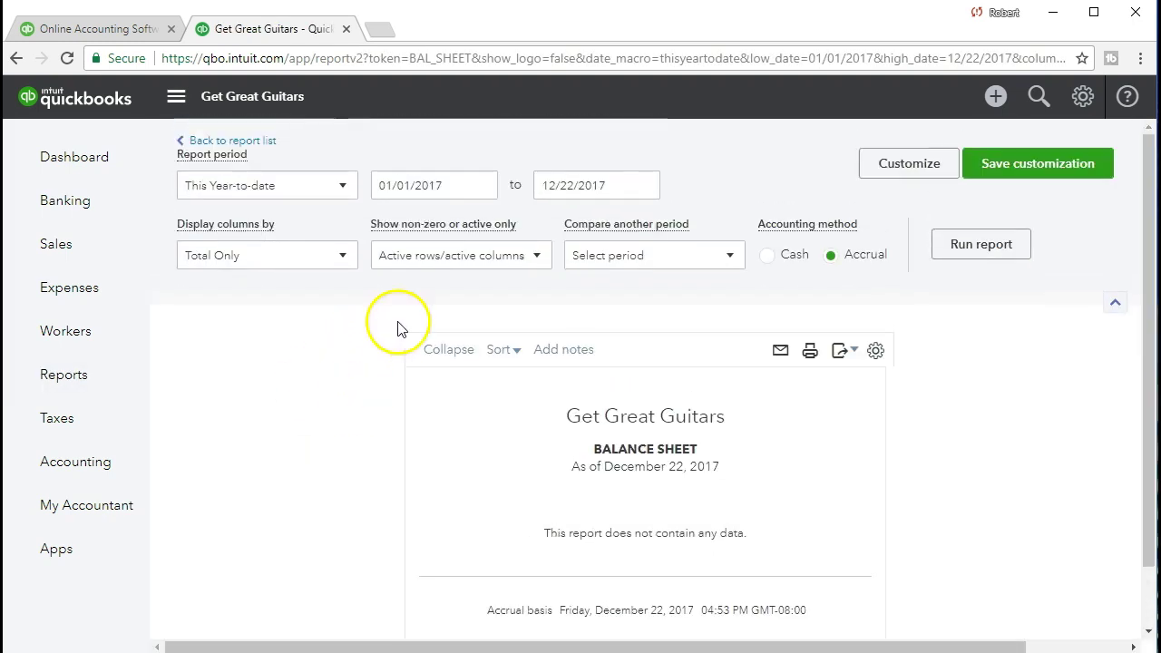
Step: Set the Balance Sheet period to 01/01/2021 through 01/31/2021 and run the report
left_click(466, 186)
type("0")
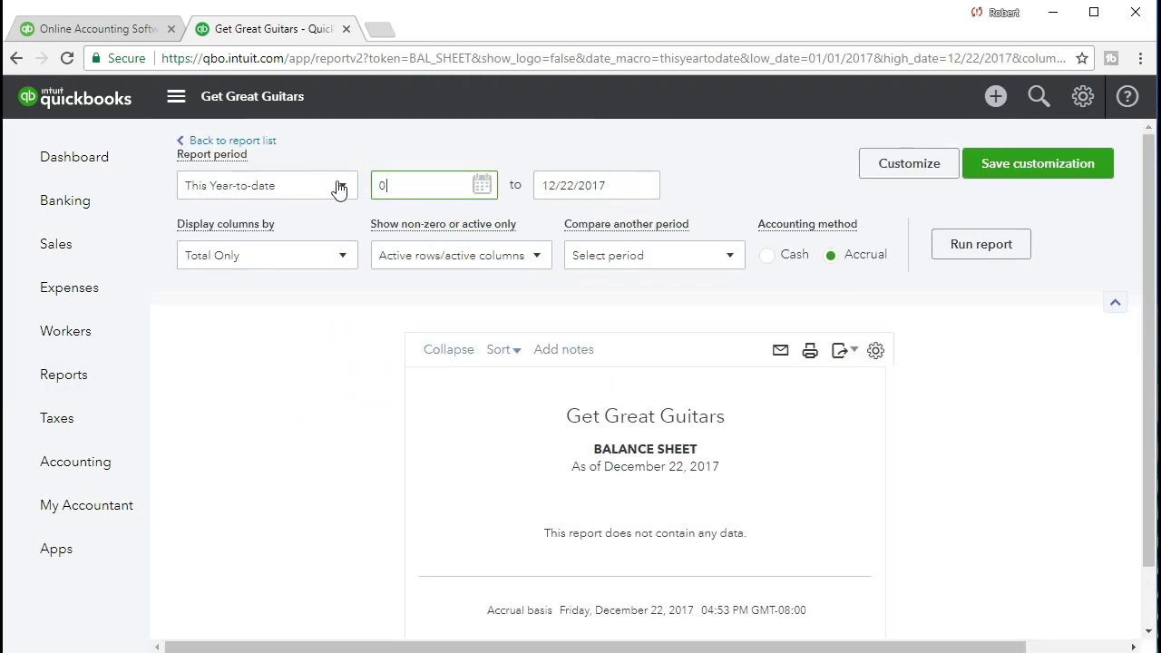
type("1/01/2021")
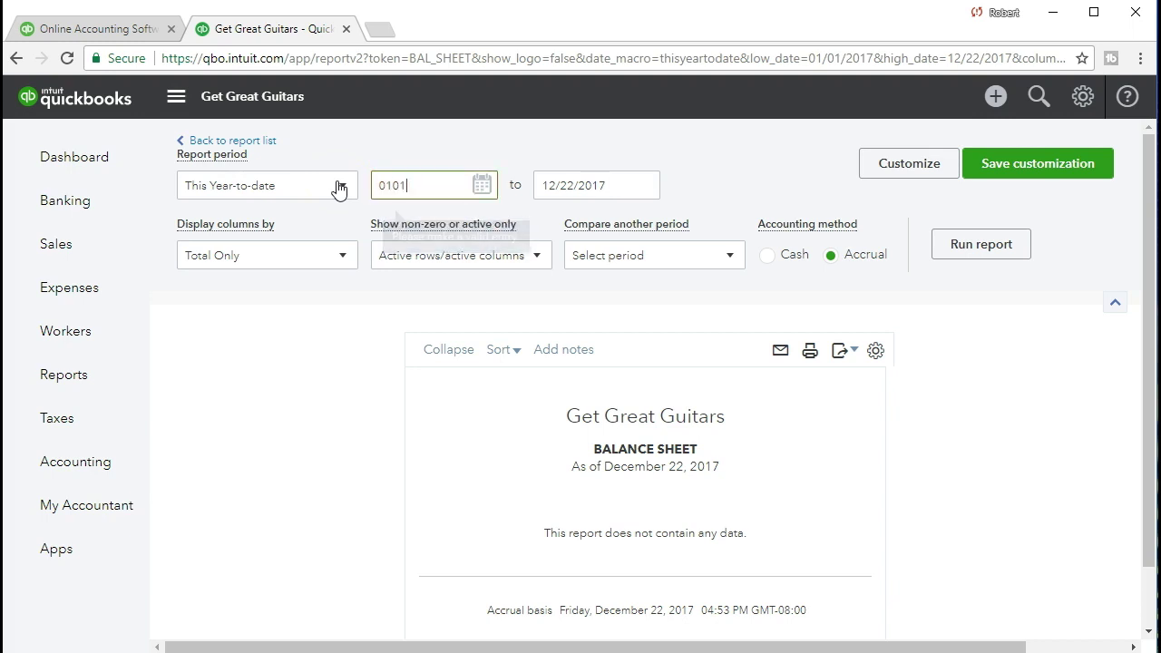
key("Tab")
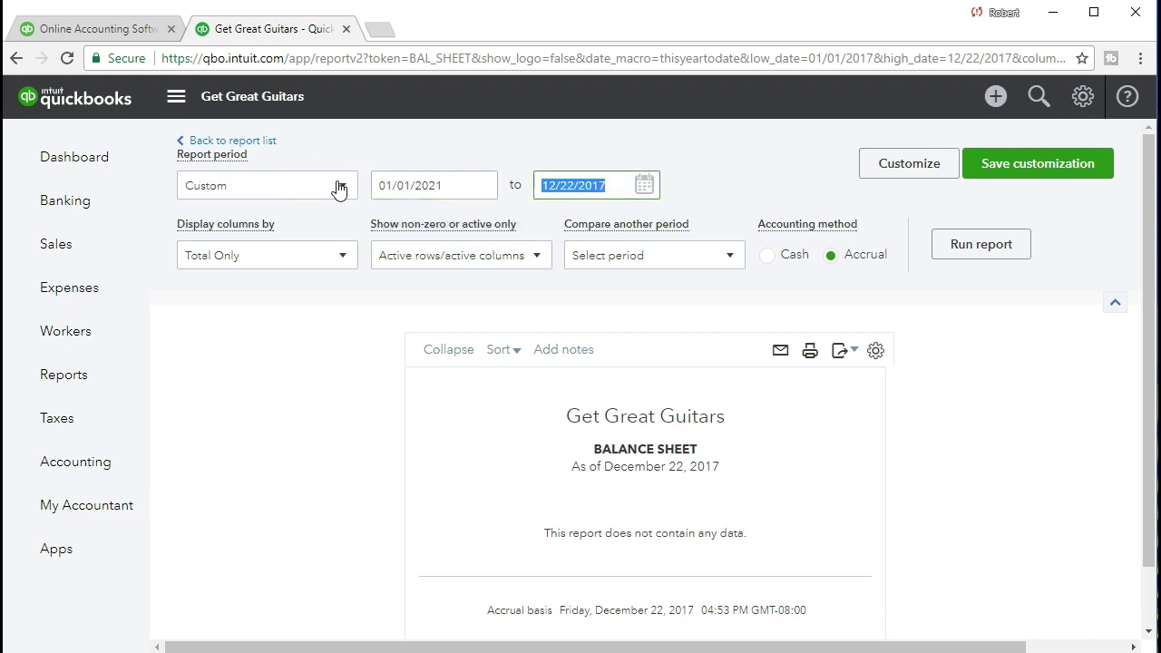
type("01/31/2021")
key("Tab")
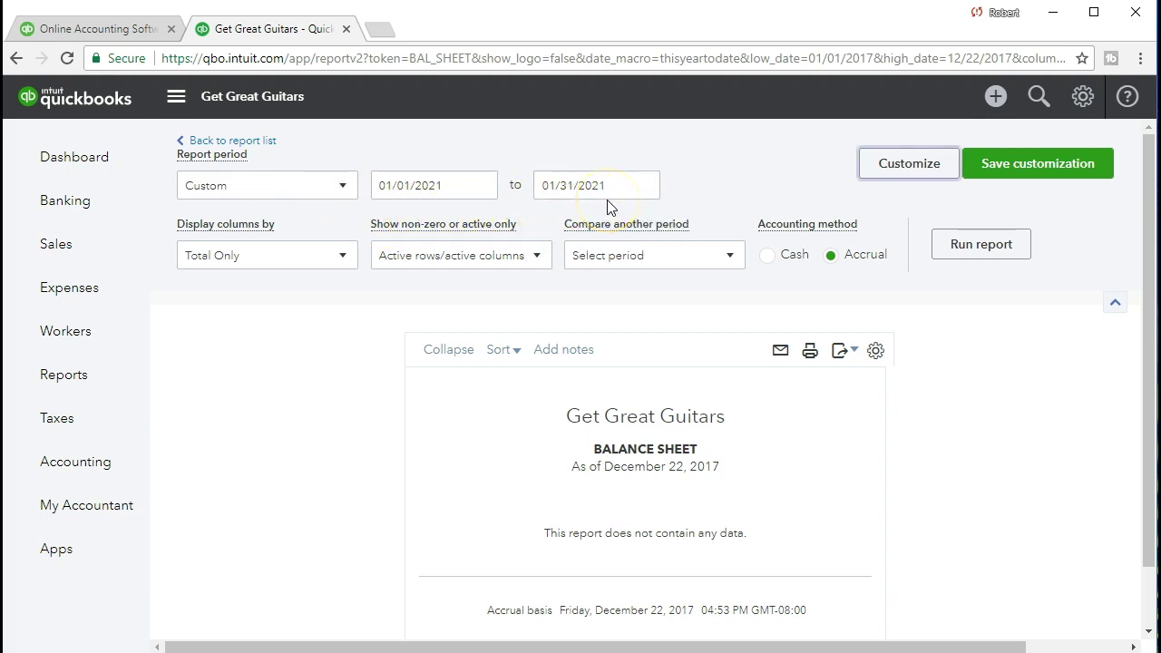
left_click(954, 256)
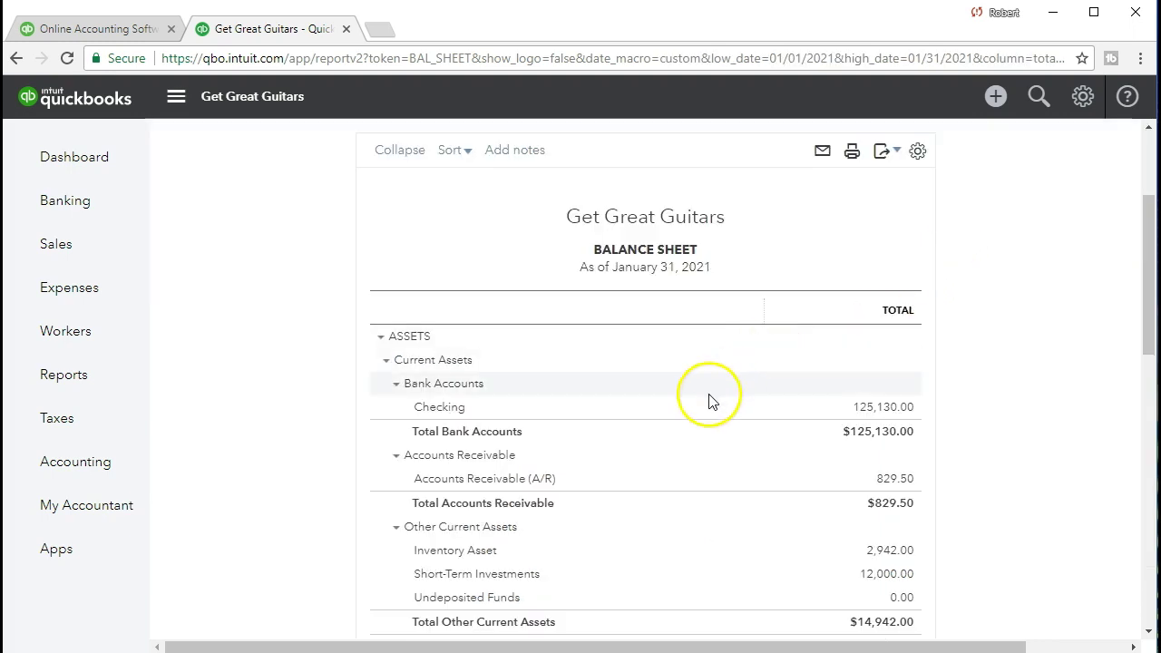
Step: Drill into the Checking balance on the Balance Sheet, view the Gibson check behind its transaction, and close the check
scroll(713, 397, "down", 1)
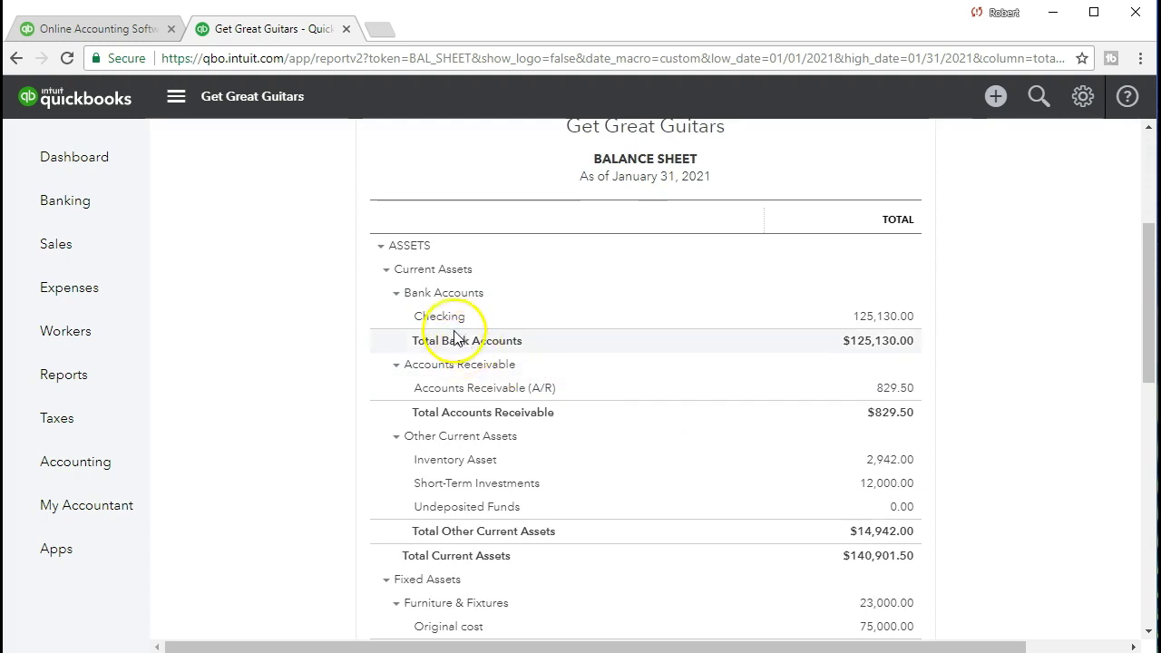
left_click(873, 318)
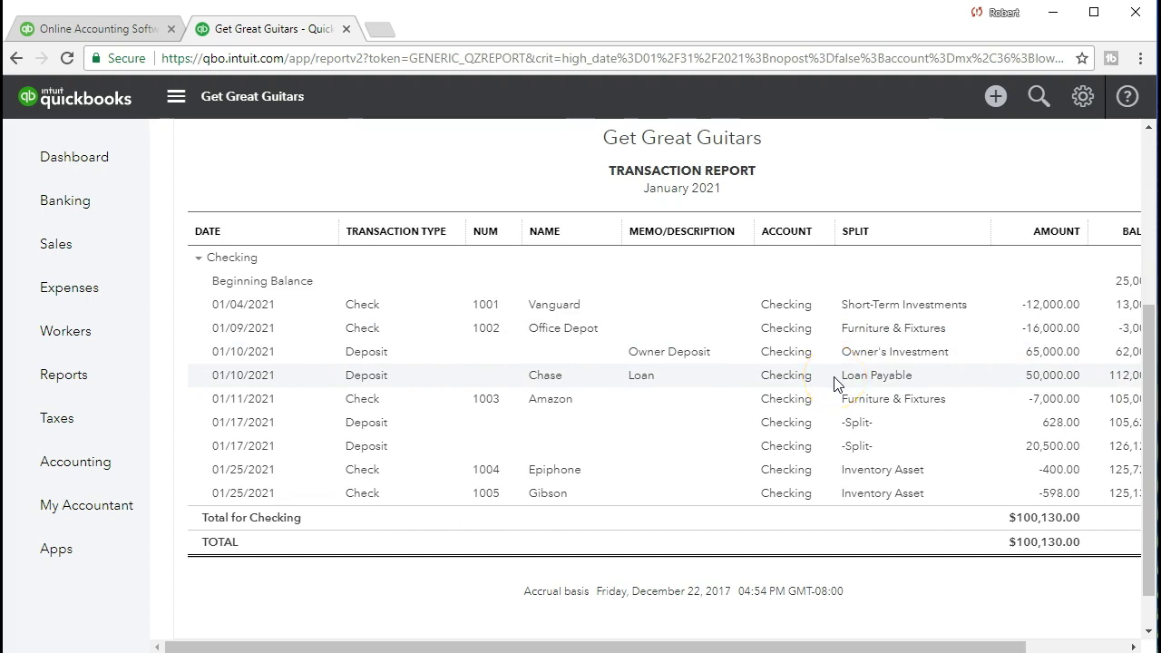
left_click(1043, 498)
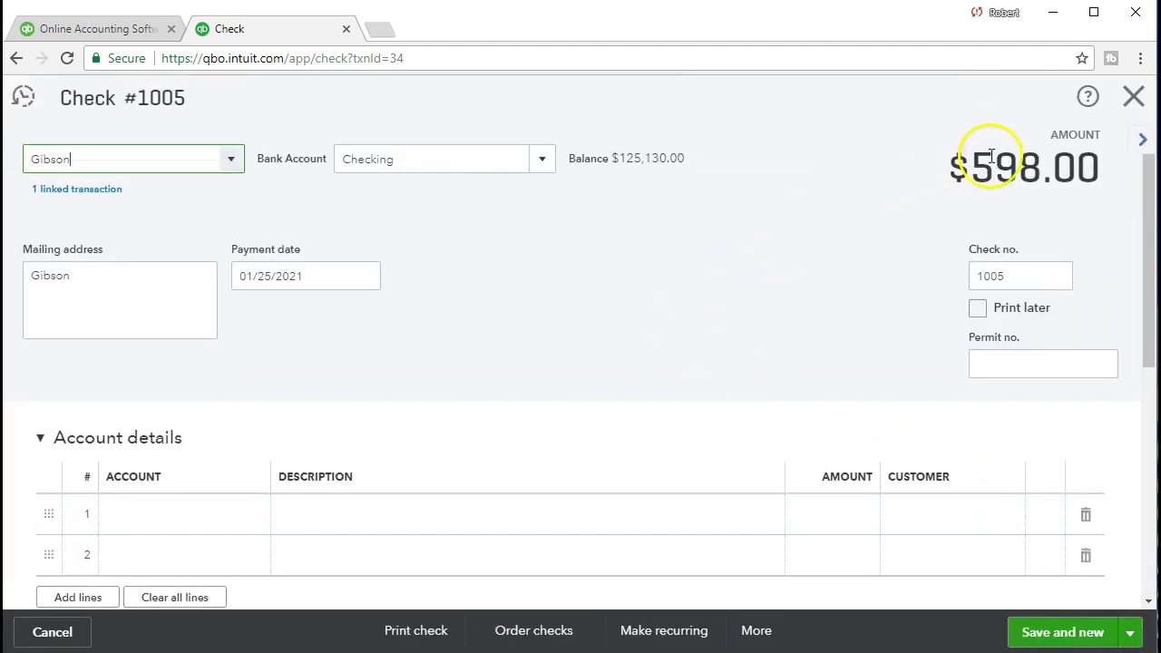
left_click(1132, 97)
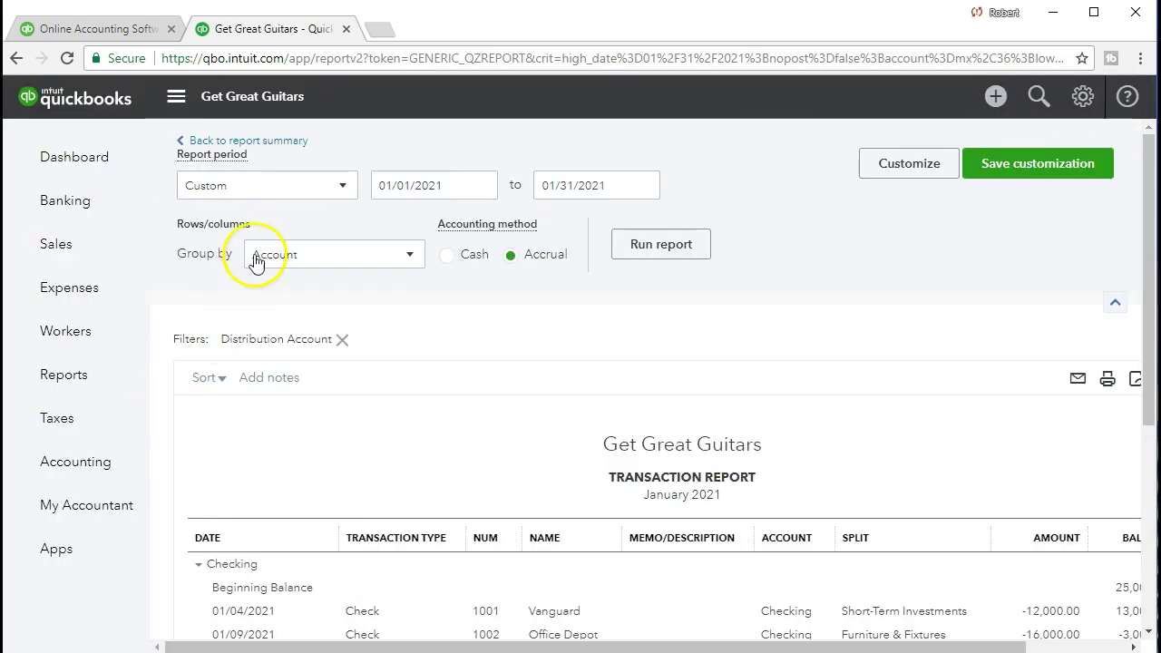
Step: Return to the Balance Sheet and drill into the Inventory Asset balance to list its transactions
left_click(275, 143)
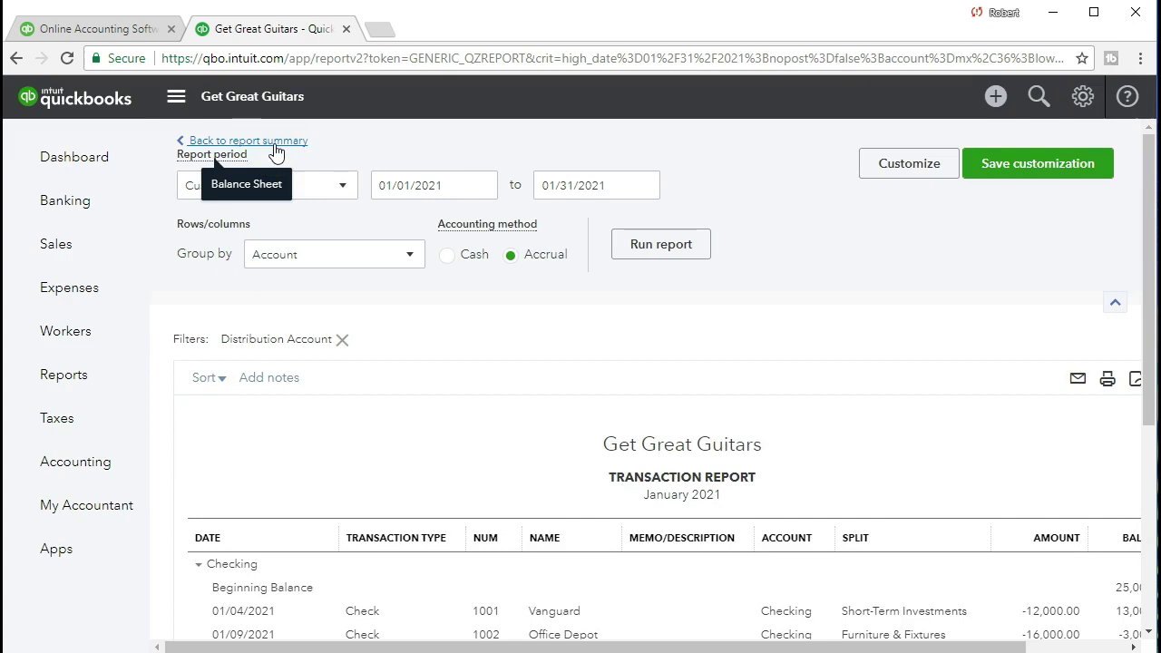
scroll(357, 397, "down", 3)
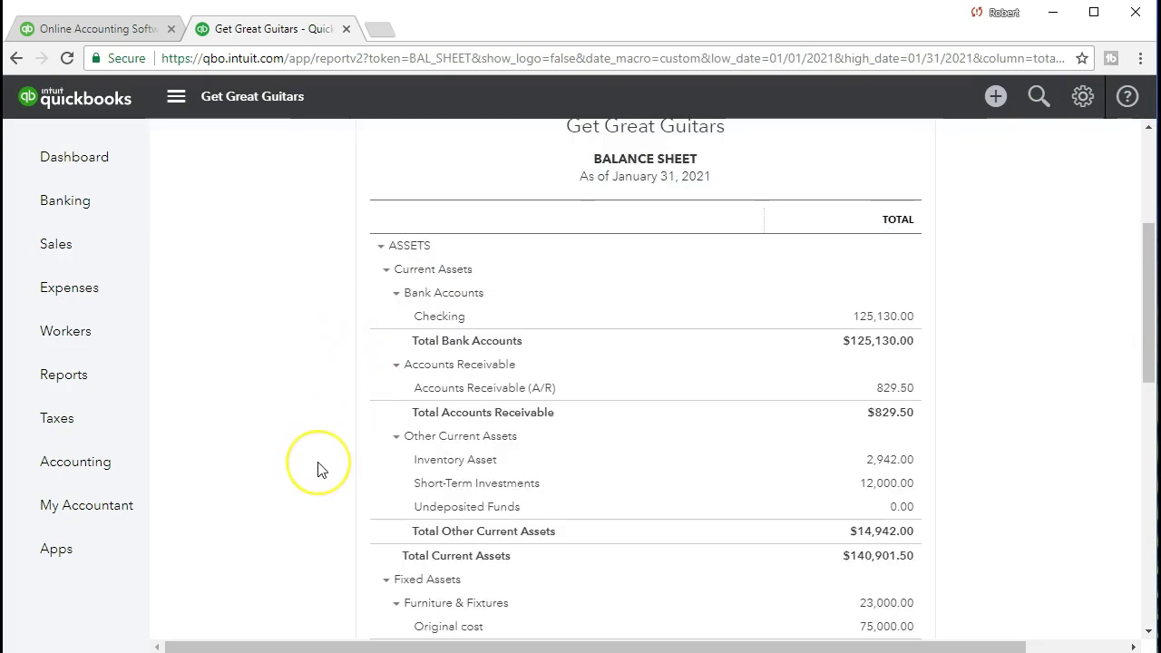
scroll(317, 468, "down", 3)
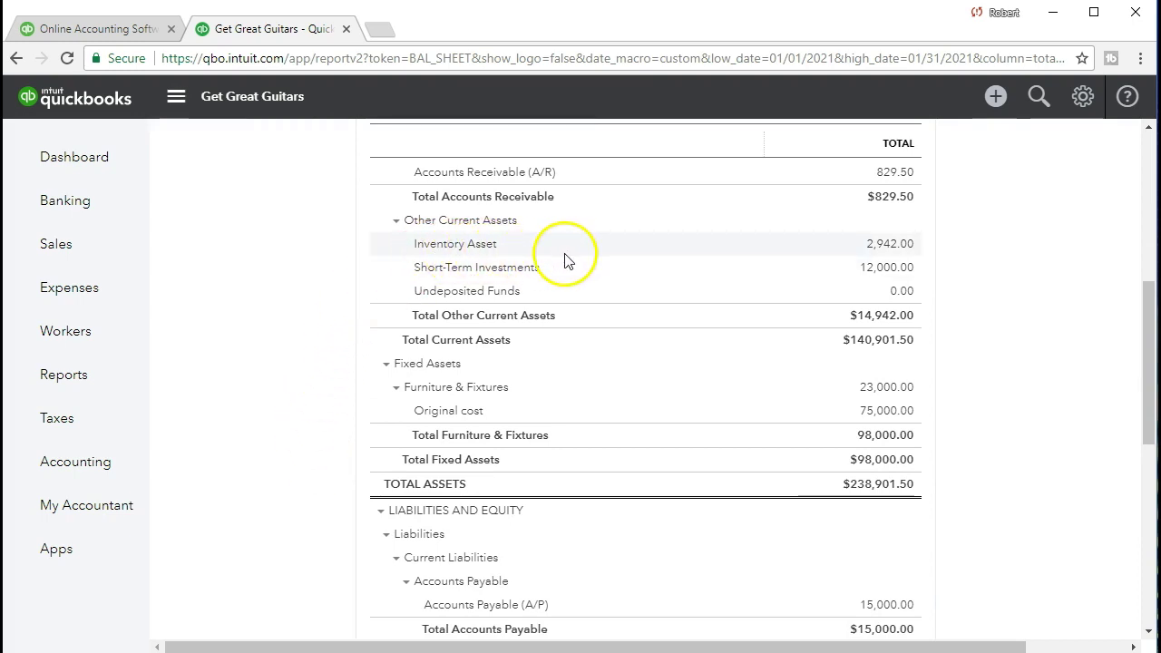
left_click(884, 257)
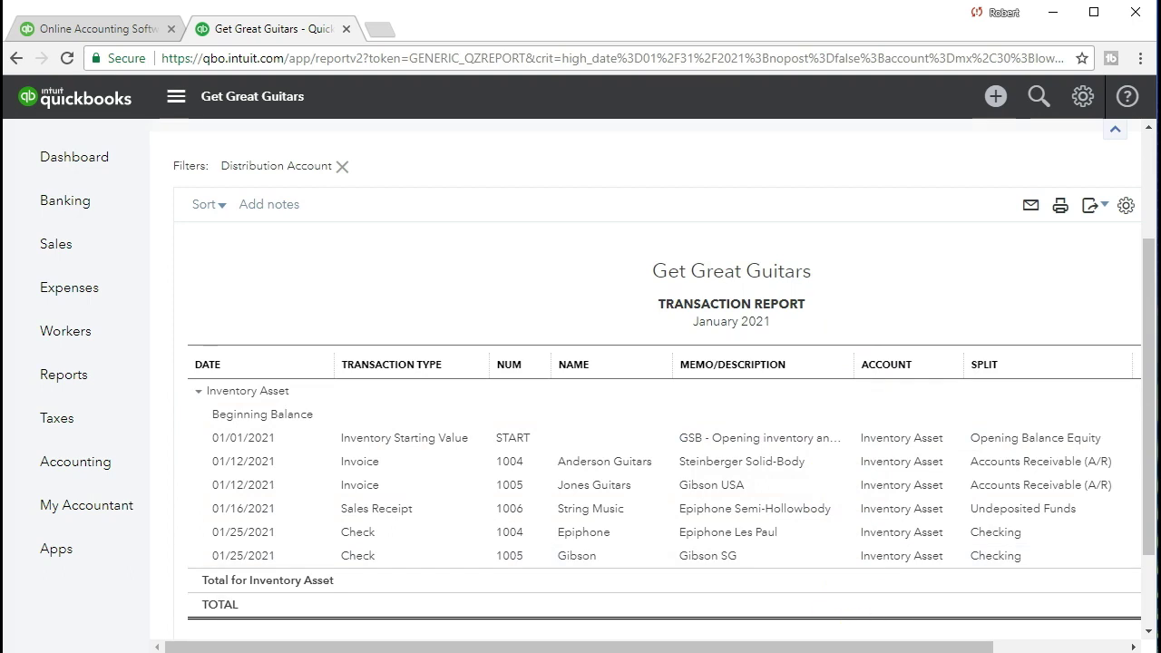
Step: Open check 1005 to Gibson from the Inventory Asset transactions, review its item details, and close the check
left_click_drag(842, 645, 959, 645)
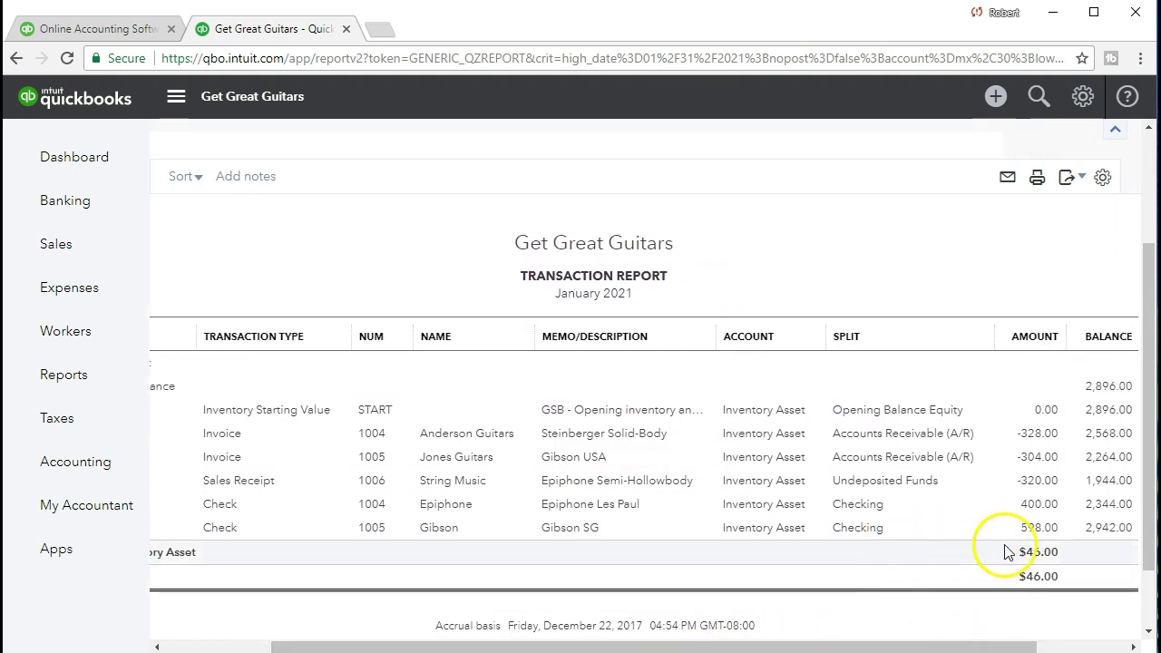
left_click(1033, 528)
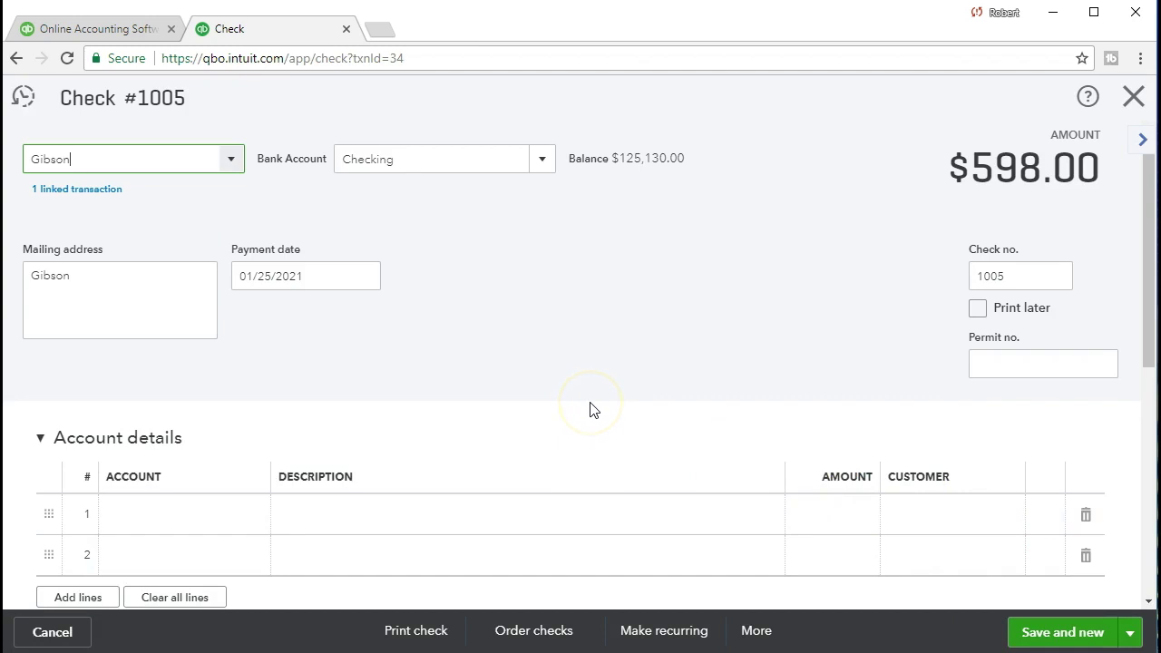
scroll(589, 410, "down", 4)
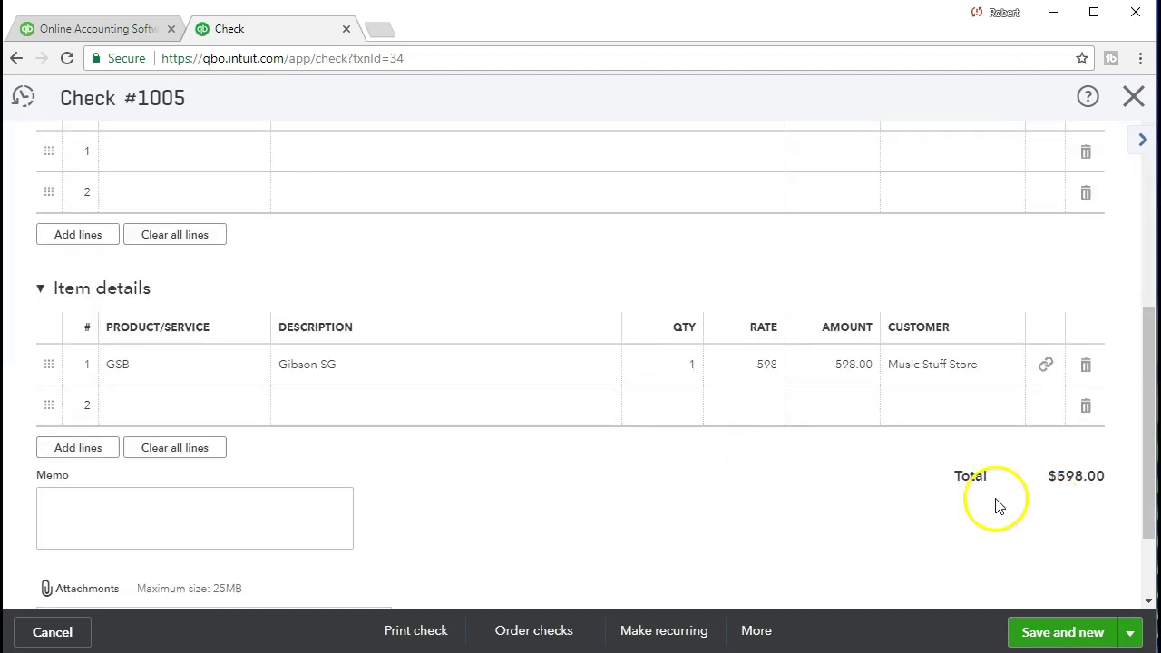
left_click(1133, 97)
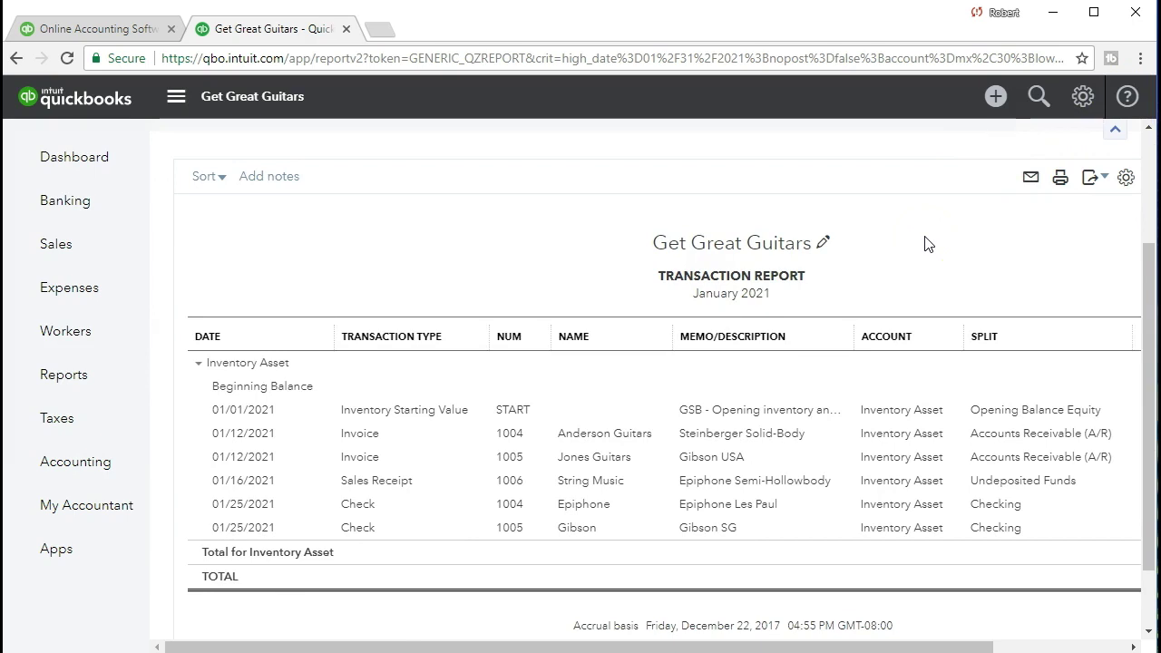
Step: Search the reports for "inventory" and open the Inventory Valuation Detail report
left_click(119, 386)
left_click(311, 362)
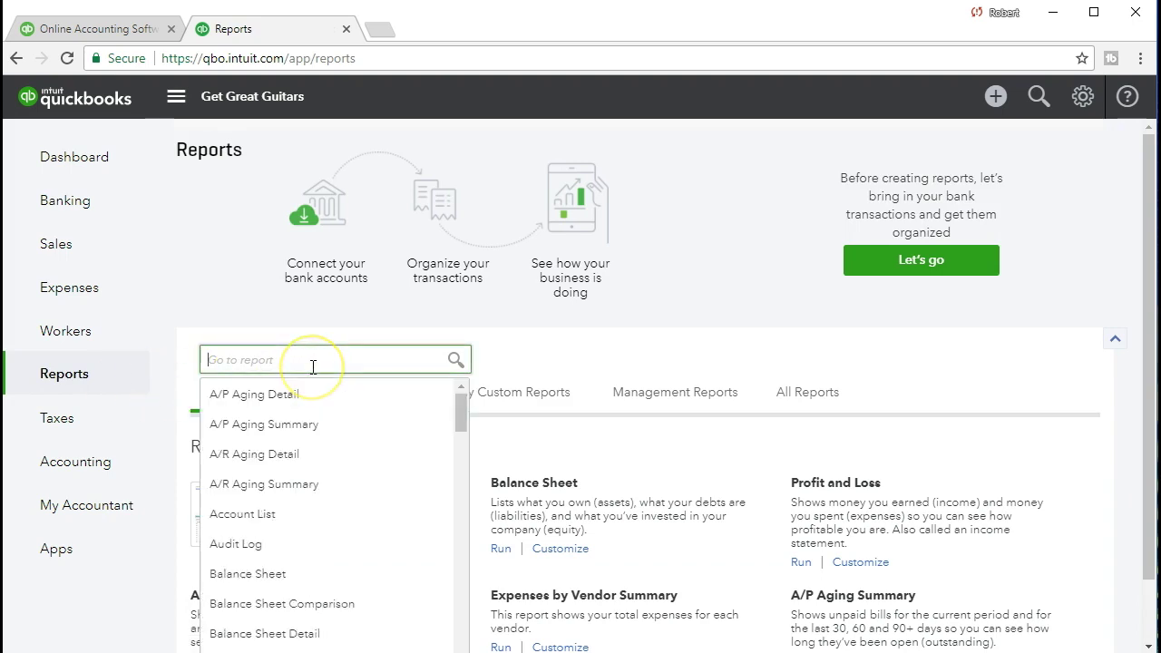
type("inv")
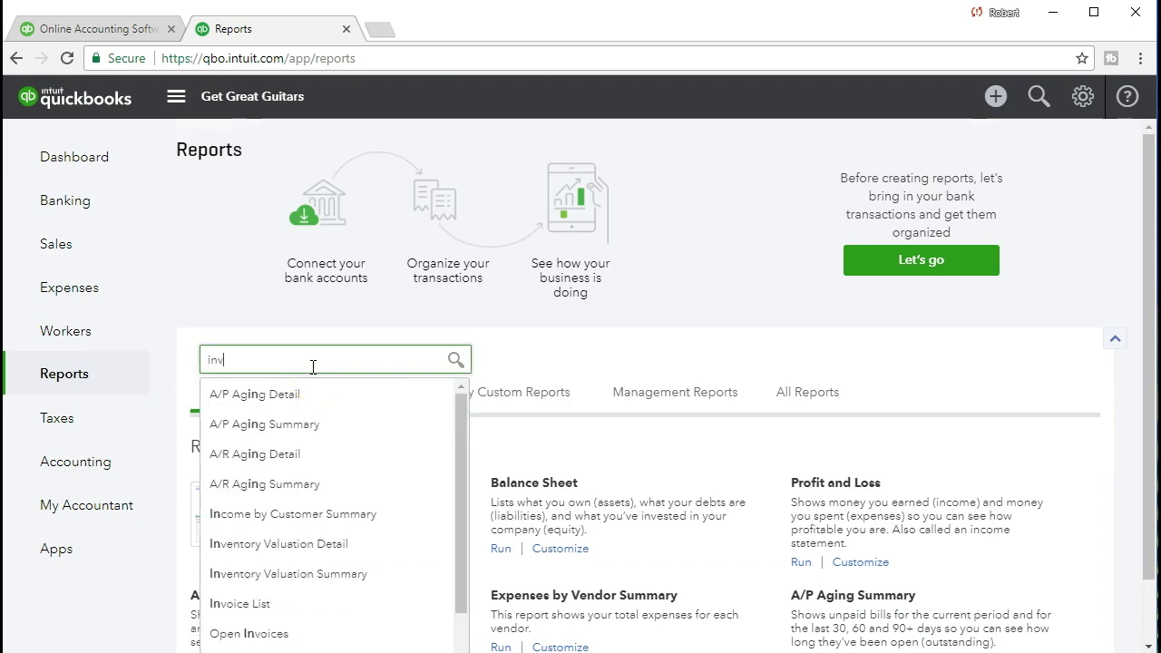
type("entory")
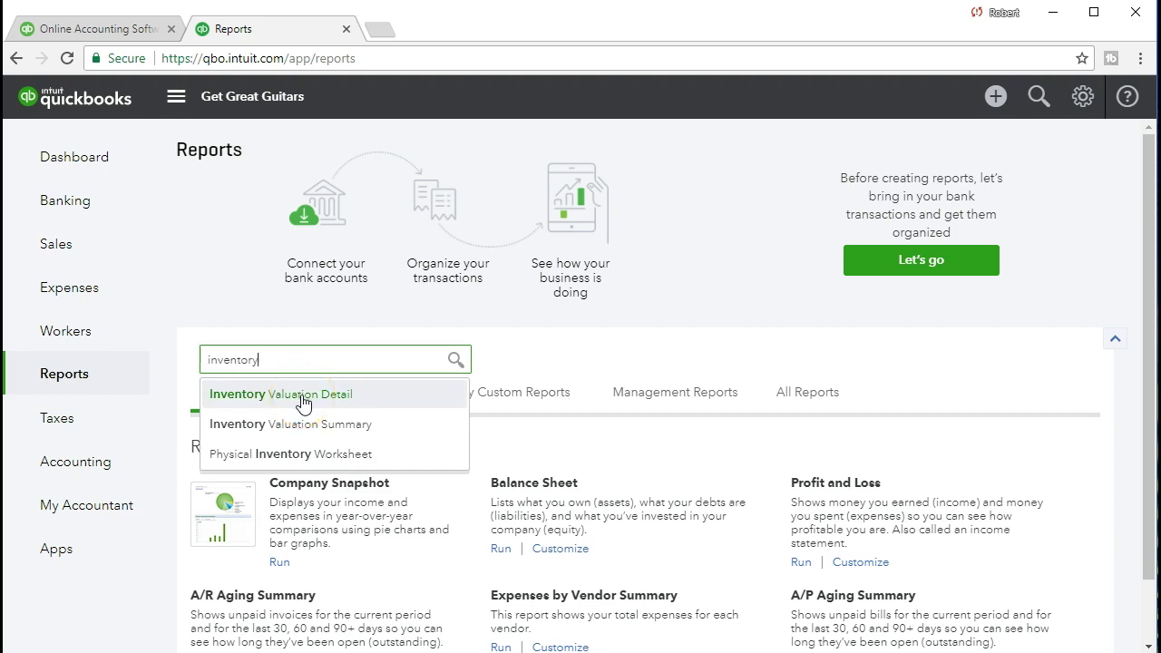
left_click(302, 402)
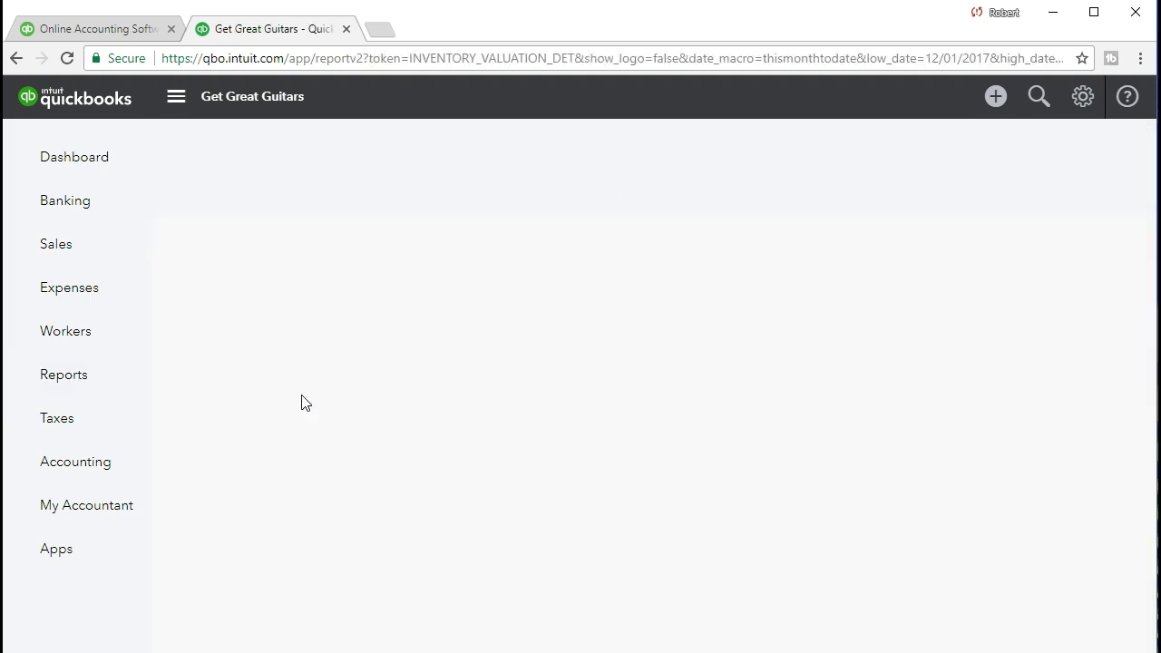
Step: Set the Inventory Valuation Detail period to 01/01/2021 through 01/31/2021 and run the report
left_click(455, 179)
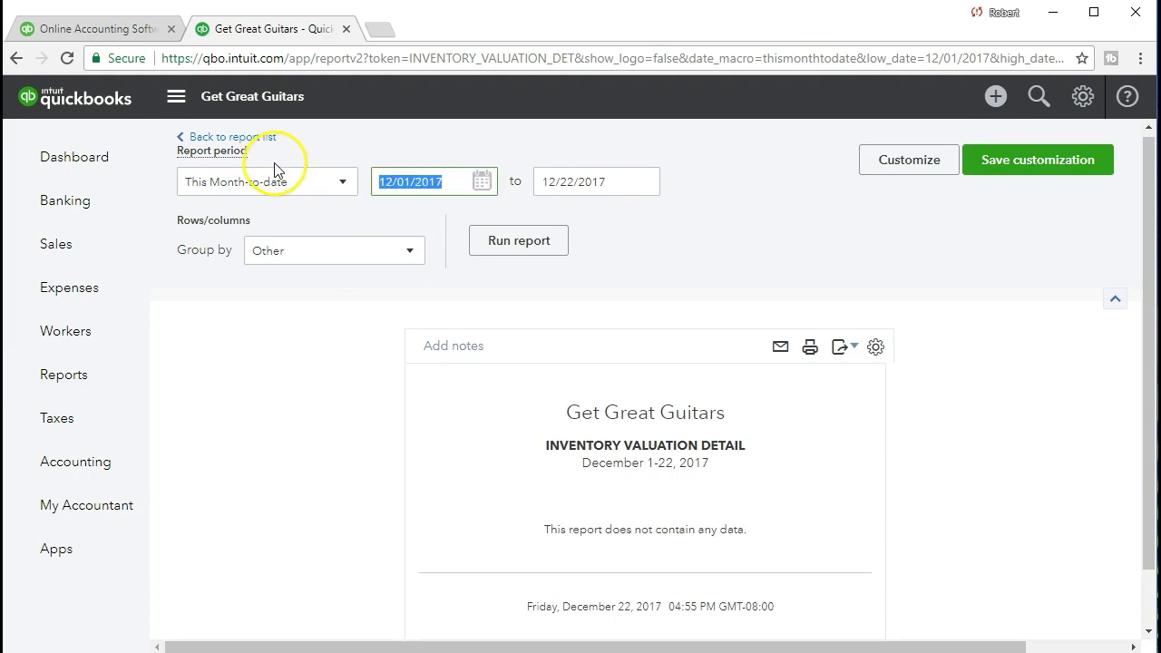
type("01/01/2021")
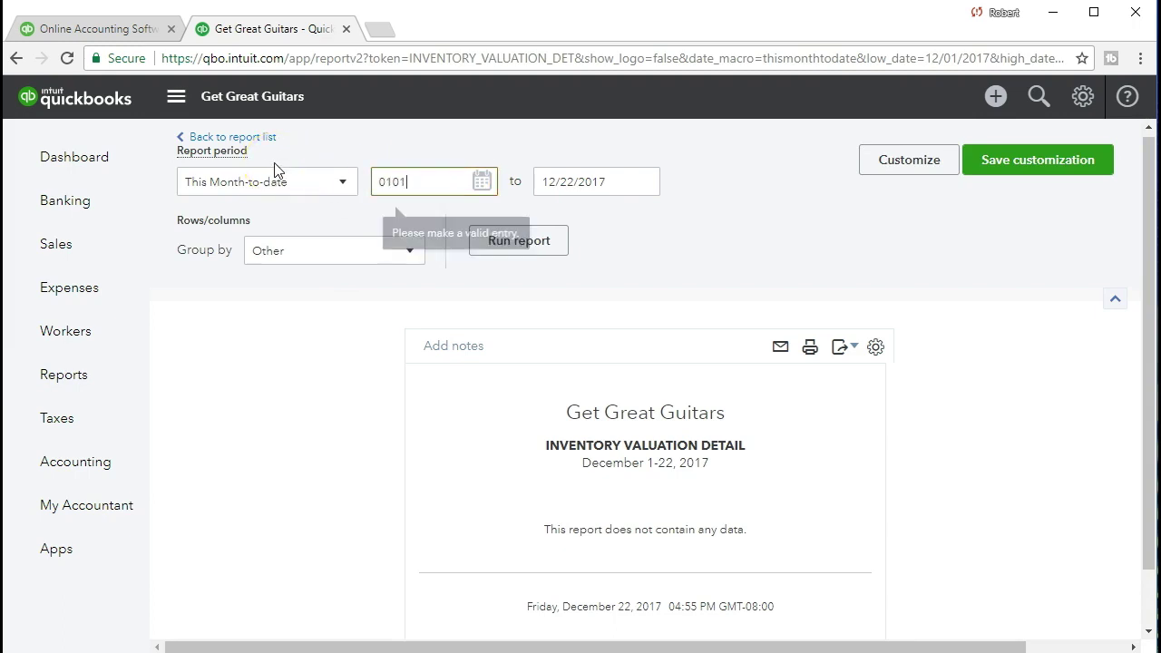
key("Tab")
type("01/31/2021")
key("Tab")
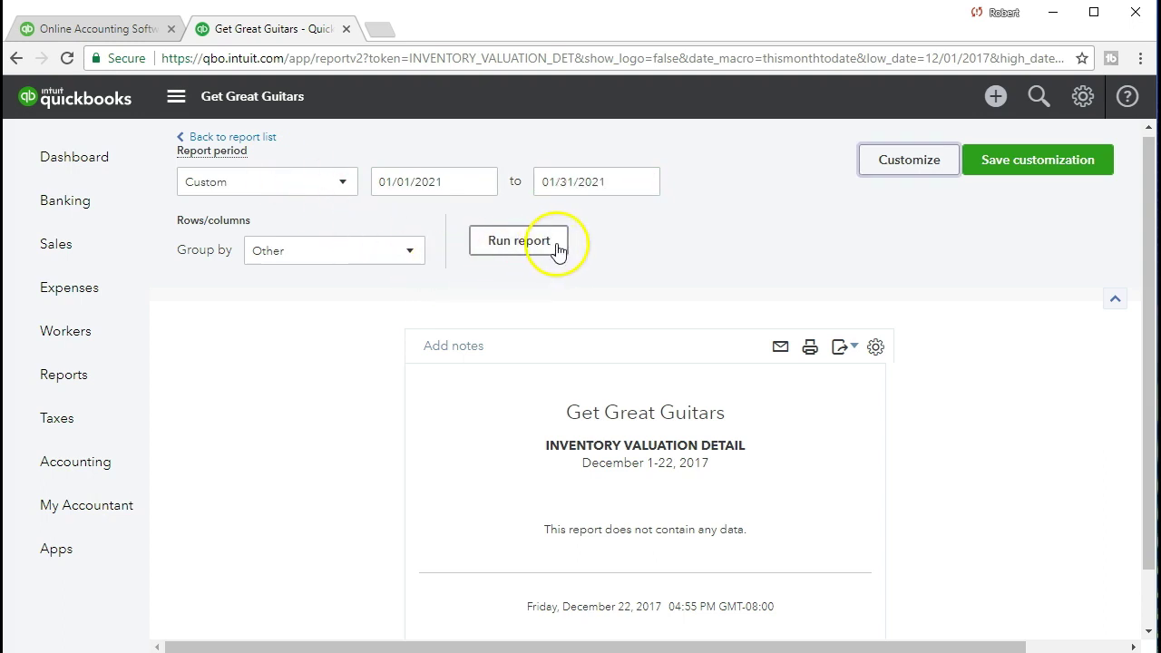
left_click(519, 240)
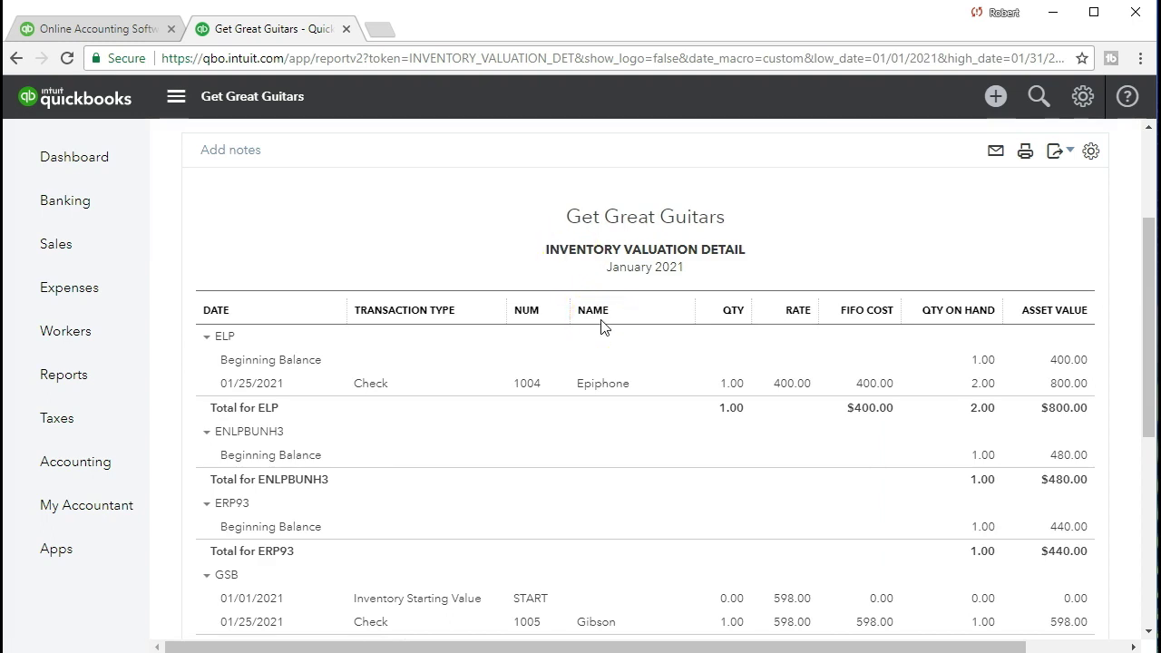
Step: Examine the GSB item's entries in the Inventory Valuation Detail report, including the Gibson check line
left_click(596, 347)
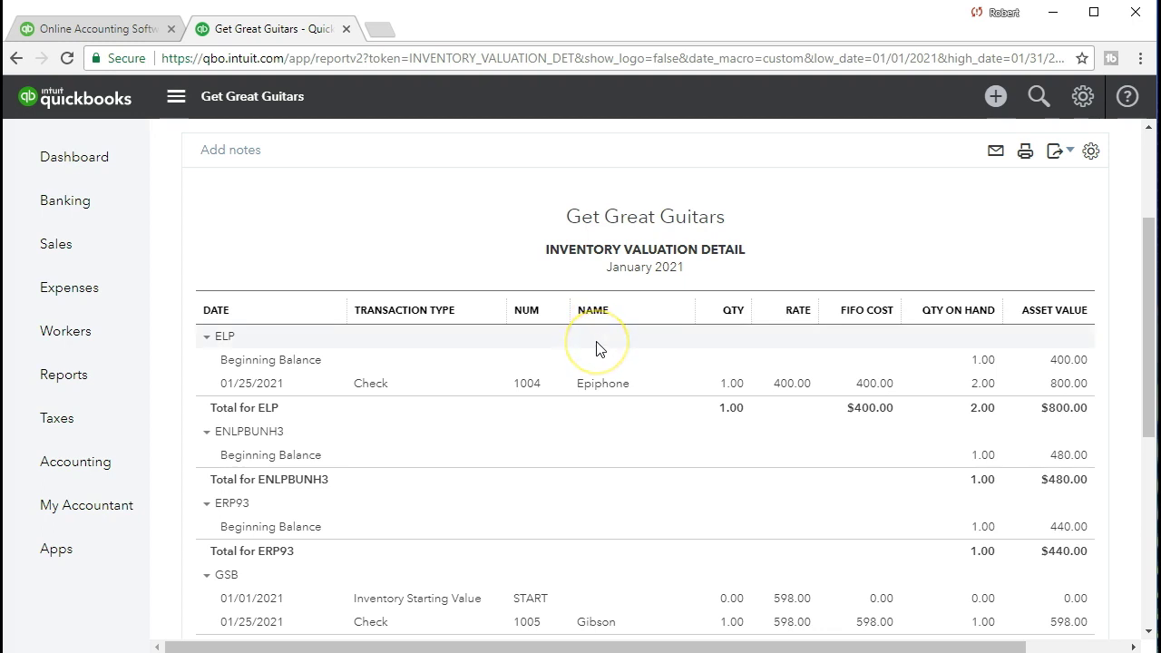
left_click(584, 381)
scroll(584, 381, "down", 3)
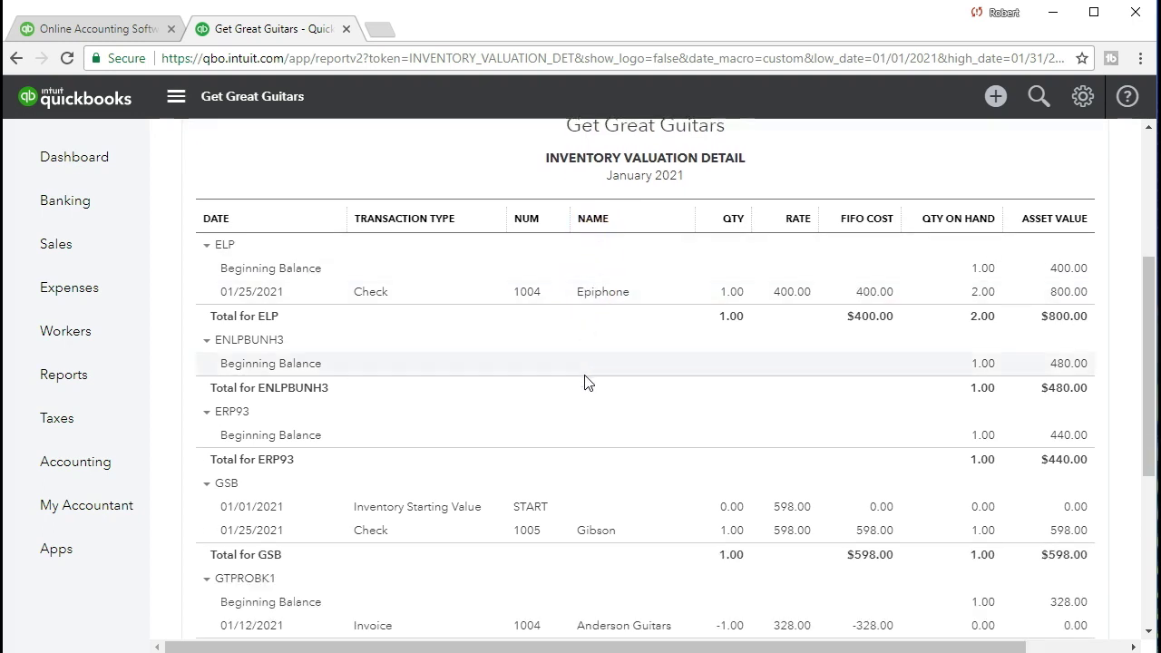
left_click(378, 420)
left_click(292, 420)
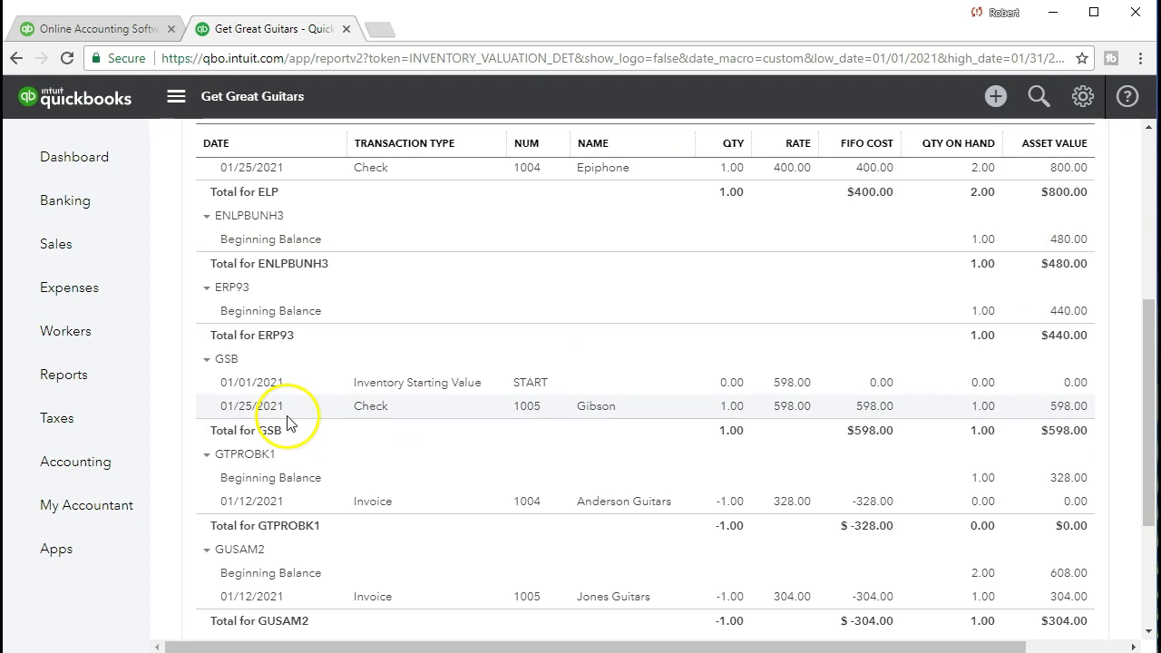